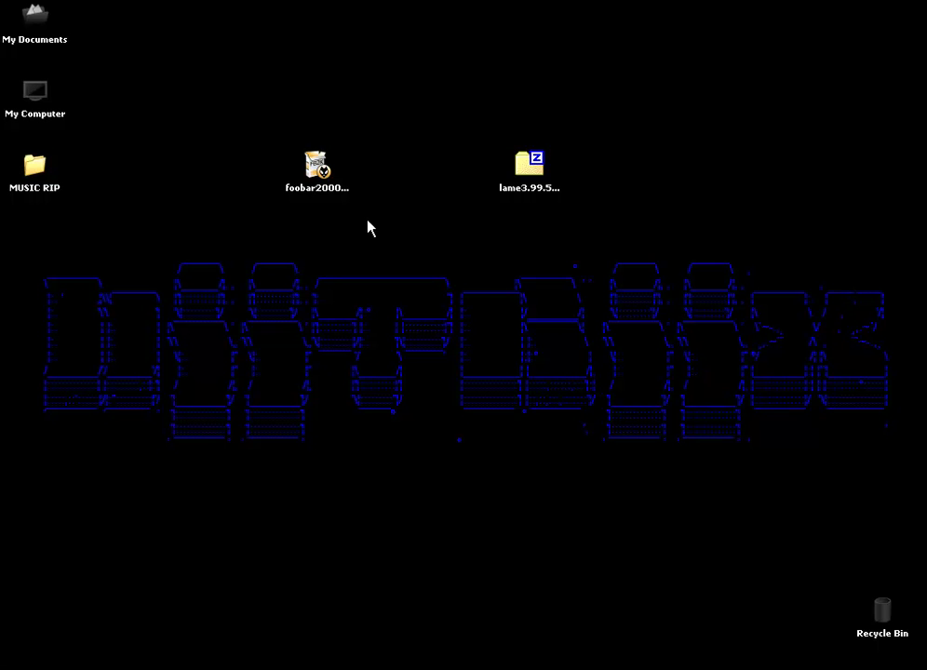
Look up the latest stable version on the foobar2000 website's download page in the browser, then return to the desktop.
click(332, 197)
click(341, 205)
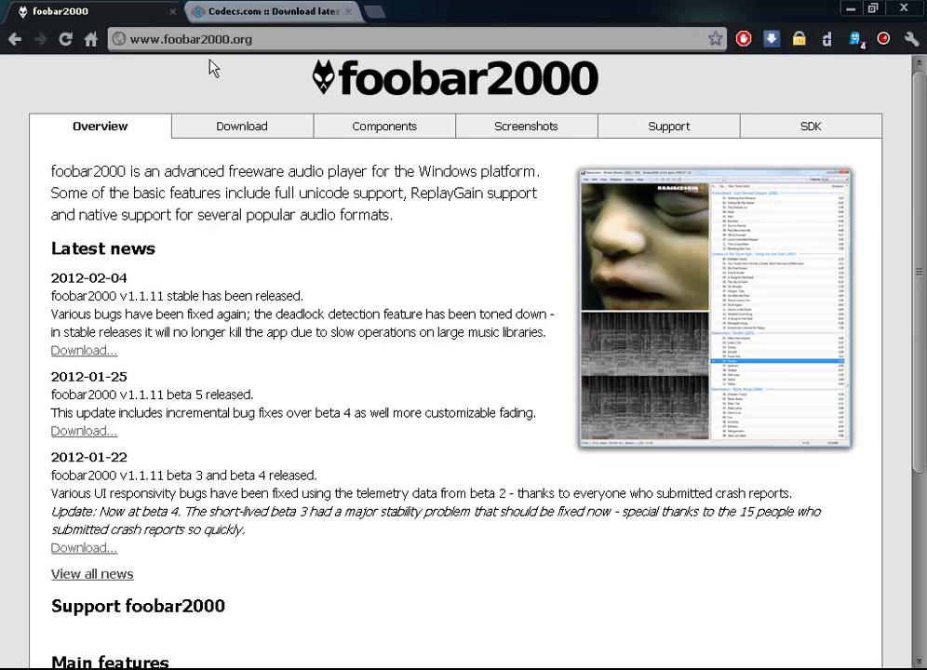
click(235, 130)
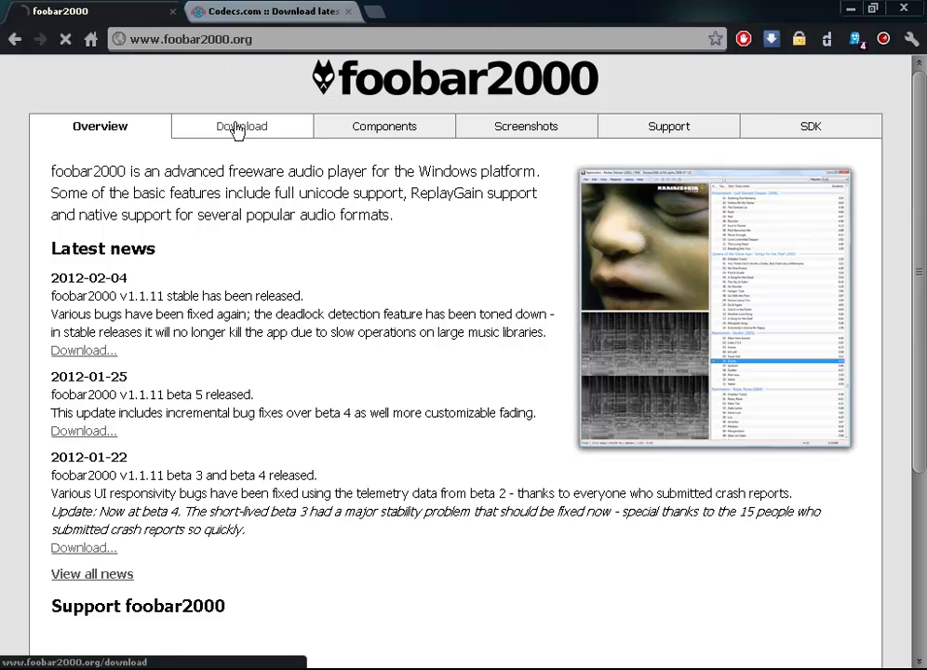
drag(49, 279, 251, 283)
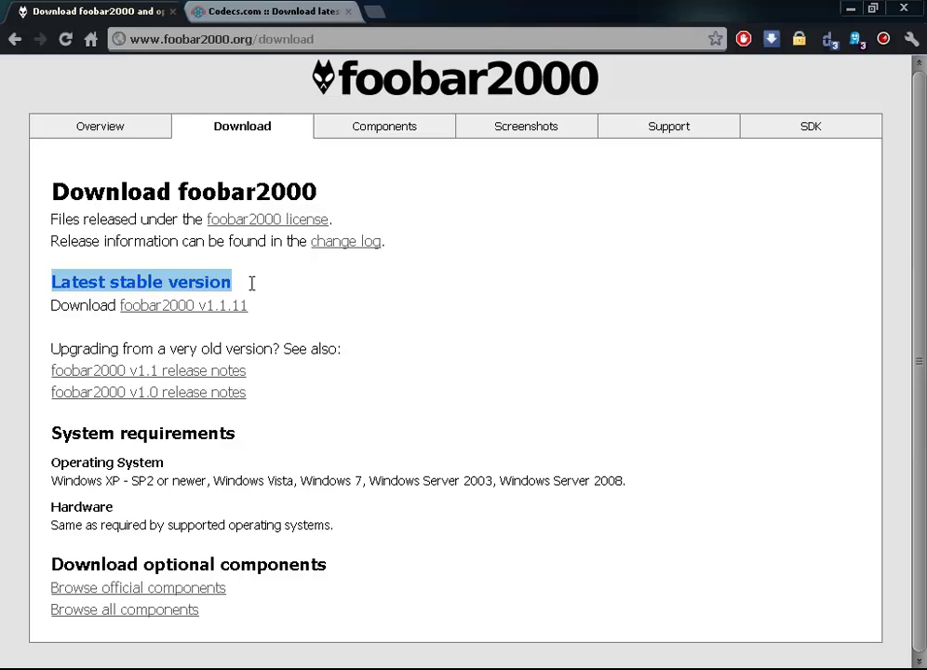
click(265, 263)
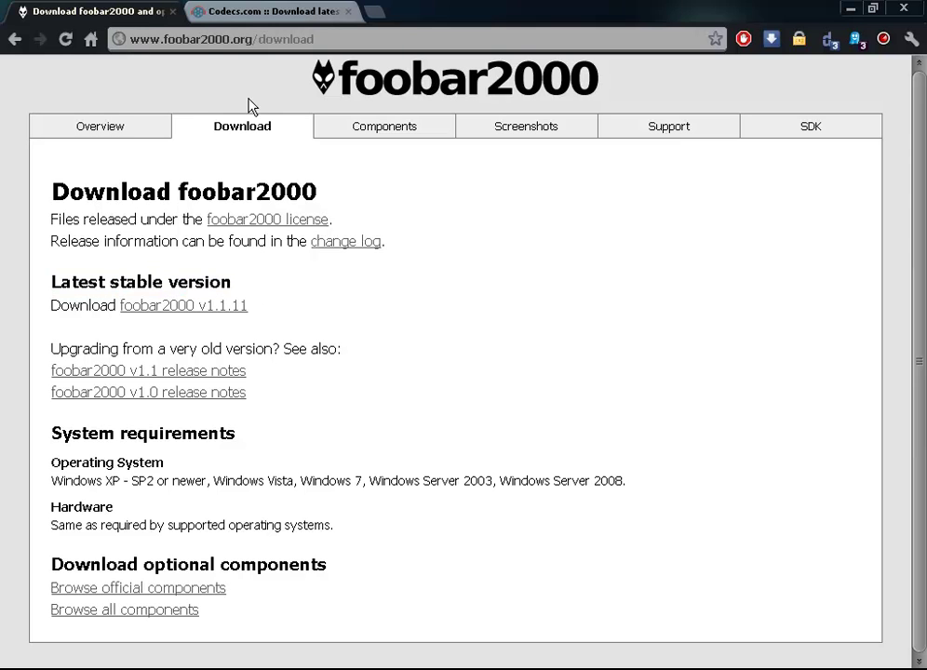
click(850, 8)
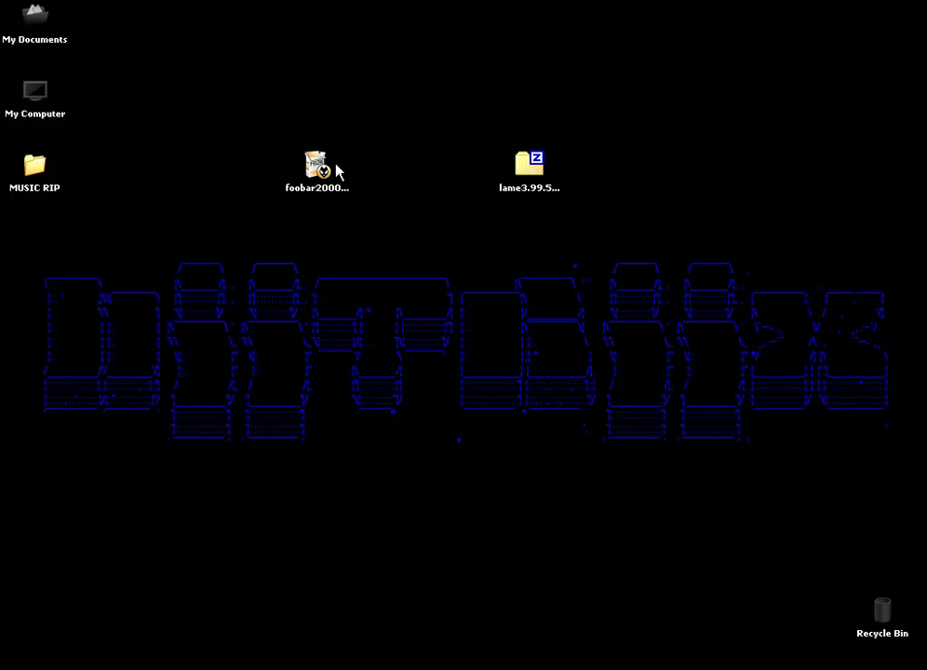
Switch to the browser's Codecs.com page, close the foobar2000 page and open the LAME MP3 Encoder download list.
click(284, 666)
click(189, 20)
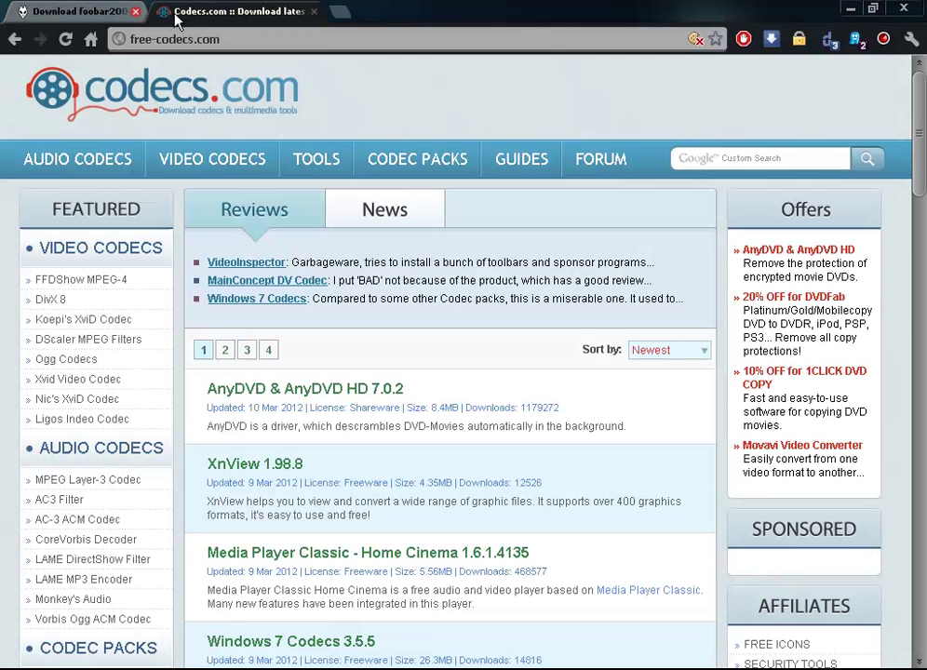
click(172, 11)
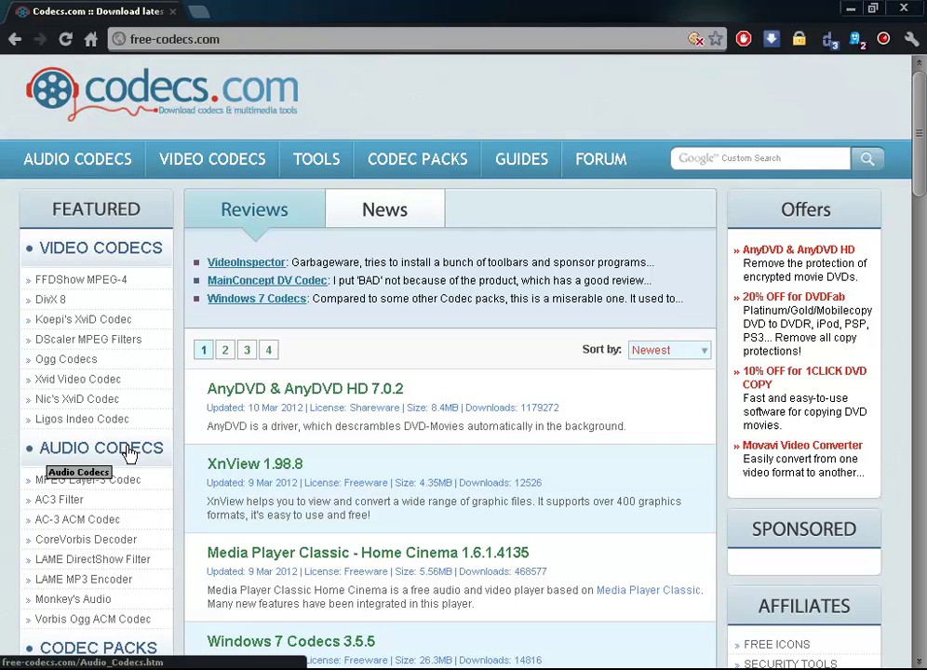
click(98, 583)
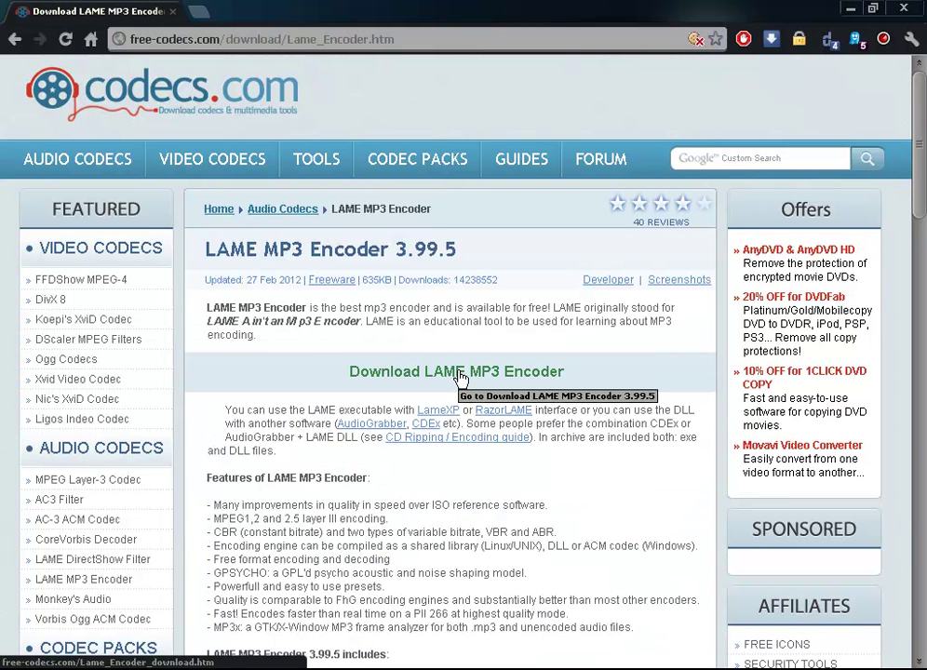
click(461, 374)
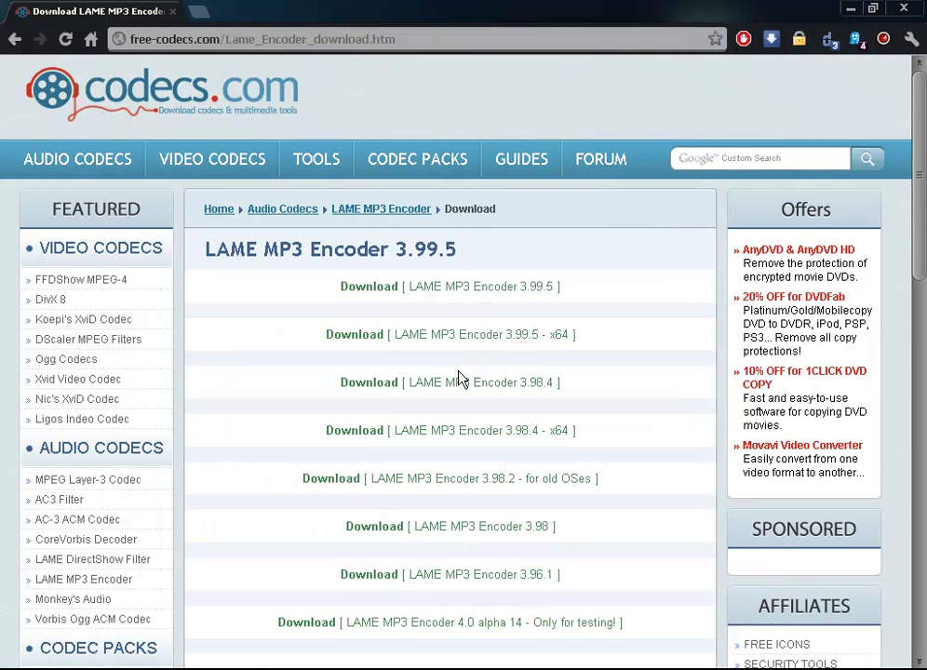
Compare the LAME MP3 Encoder 3.99.5 and 3.99.5 - x64 download entries, then close the browser.
drag(341, 287, 579, 297)
click(594, 334)
drag(594, 337, 329, 323)
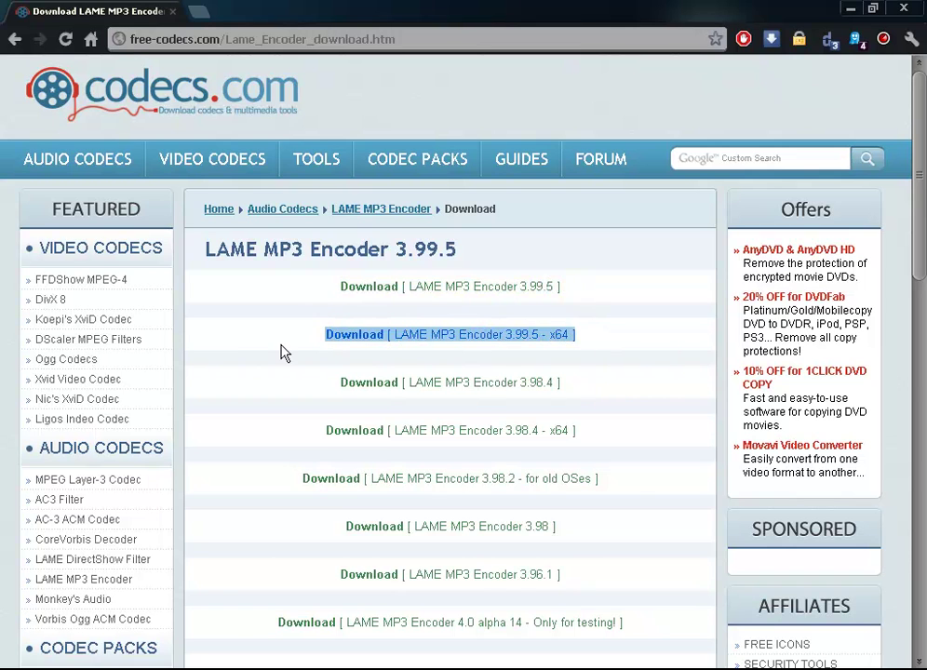
click(313, 345)
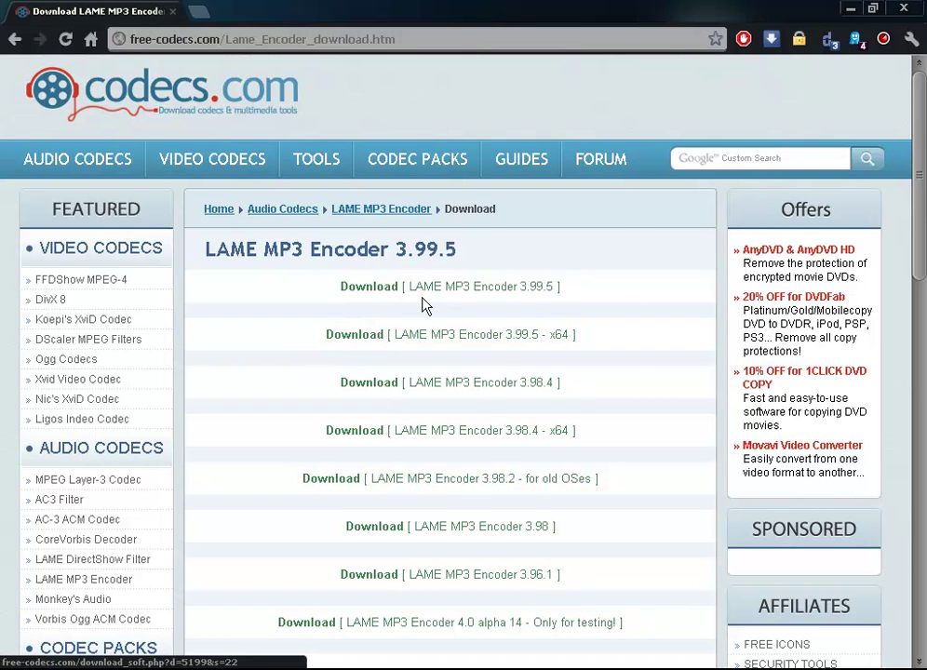
click(902, 8)
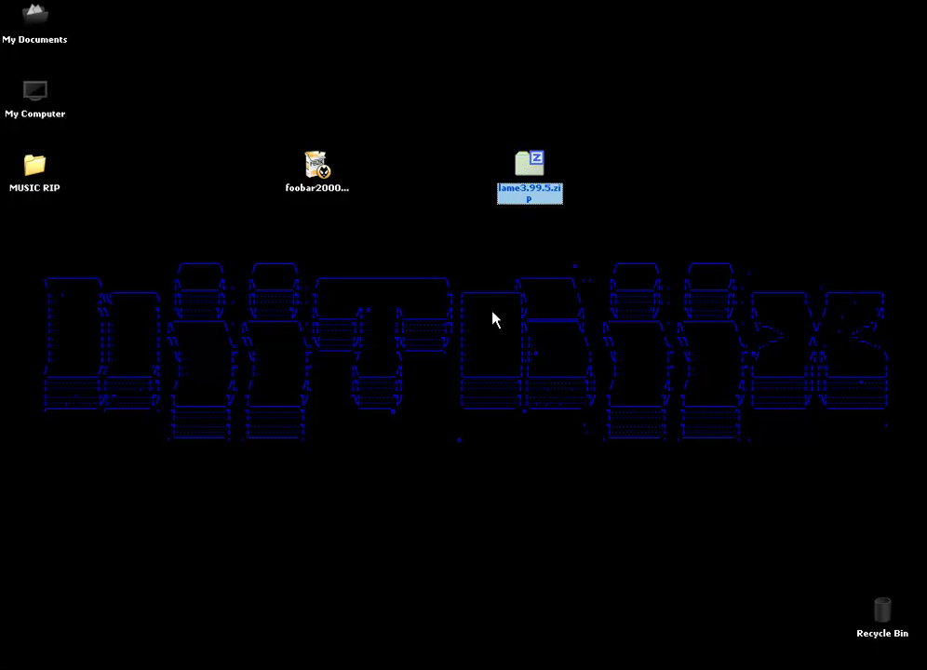
click(392, 280)
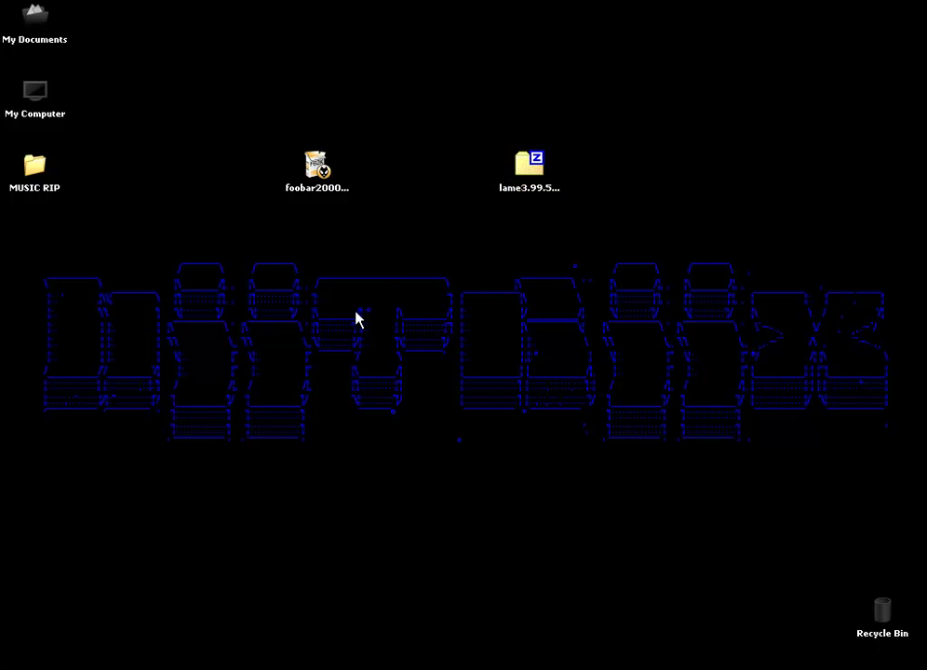
Run foobar2000_v1.1.11.exe, accept the license and choose a standard installation in C:\Program Files\foobar2000.
double_click(326, 175)
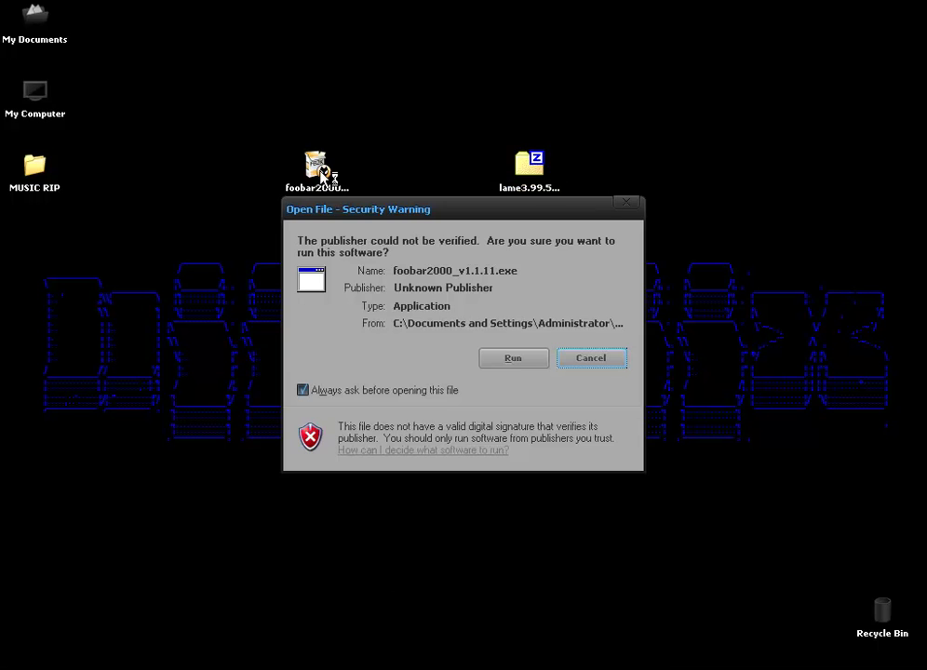
click(514, 367)
click(563, 495)
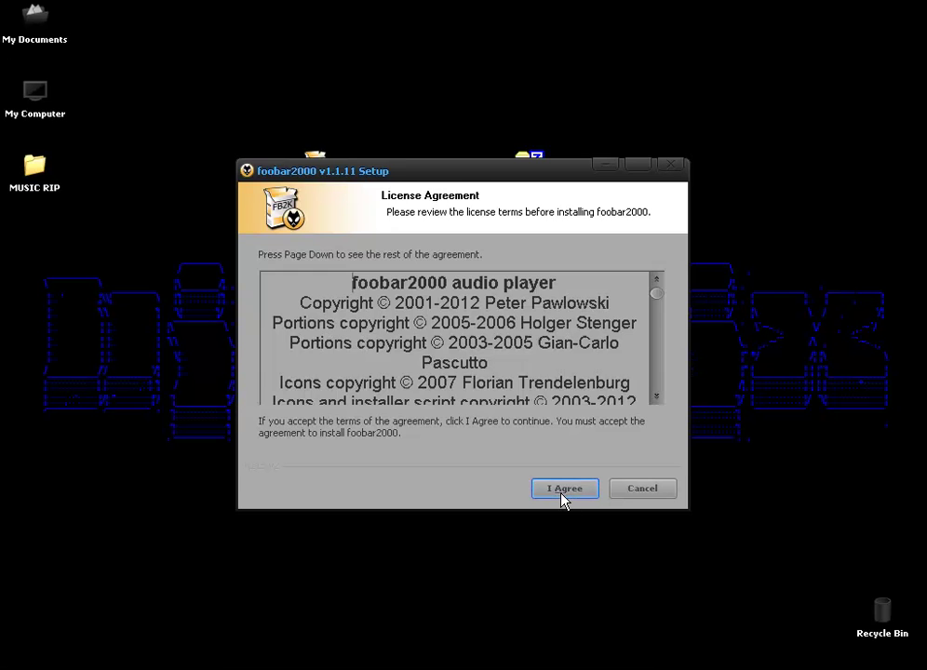
click(563, 489)
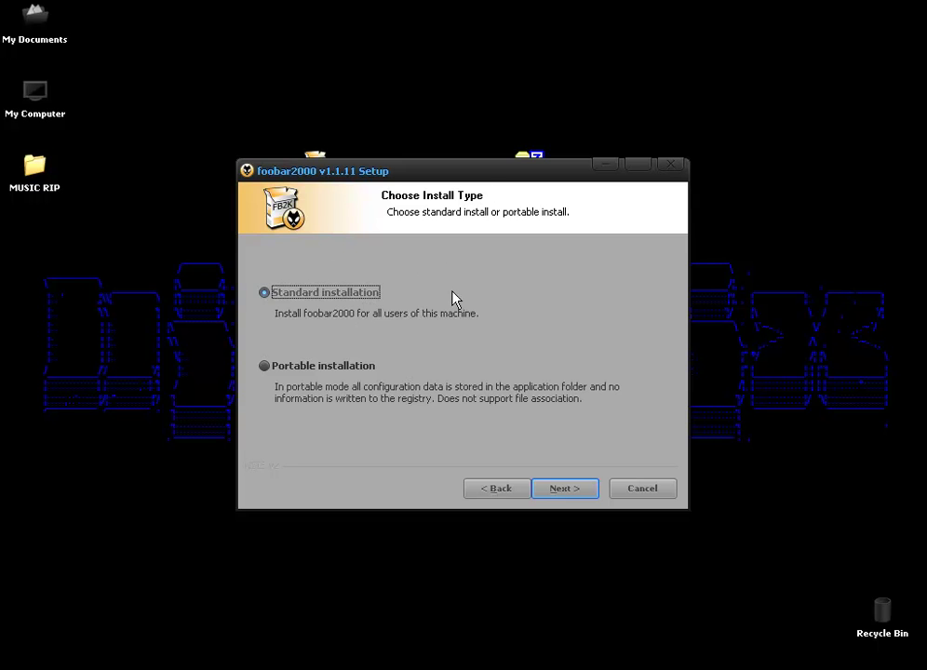
click(263, 369)
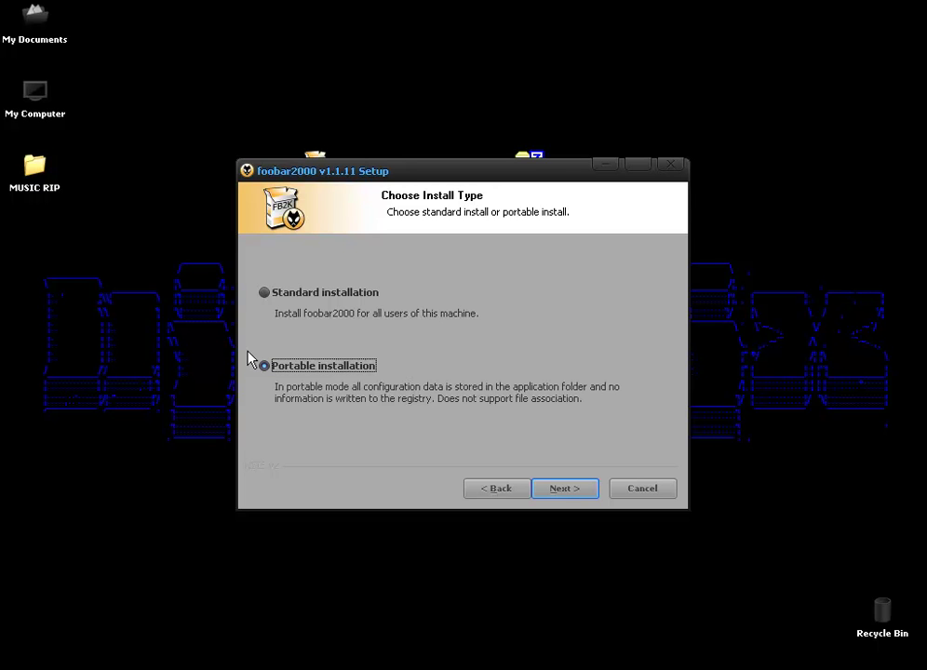
click(265, 293)
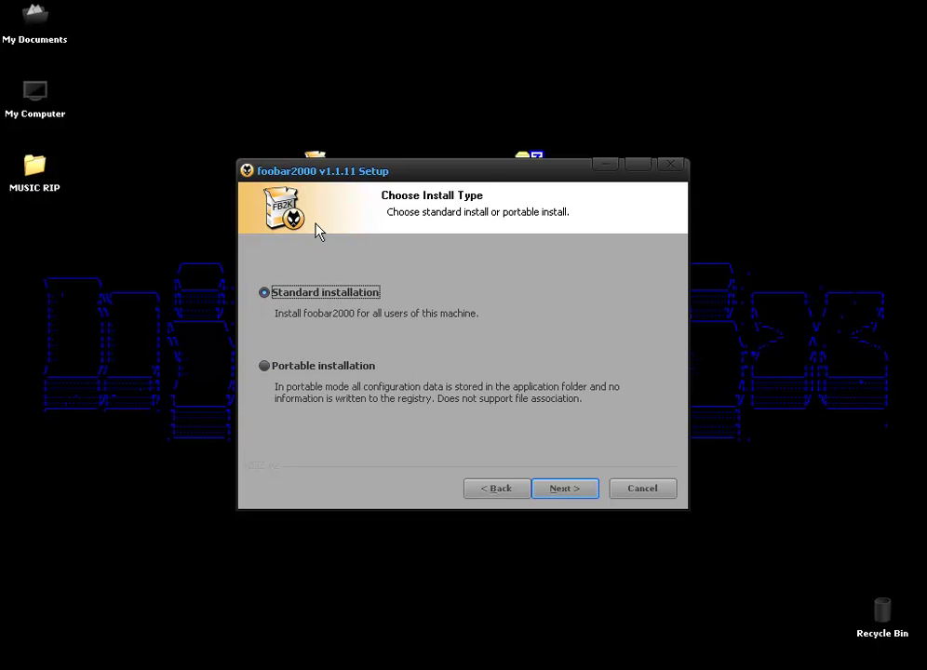
click(562, 488)
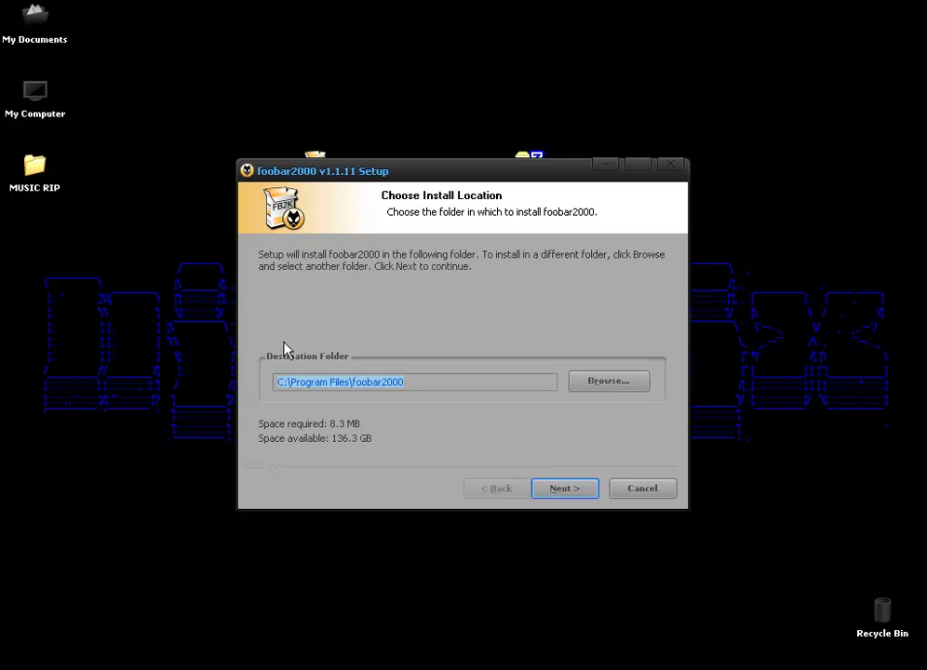
click(559, 489)
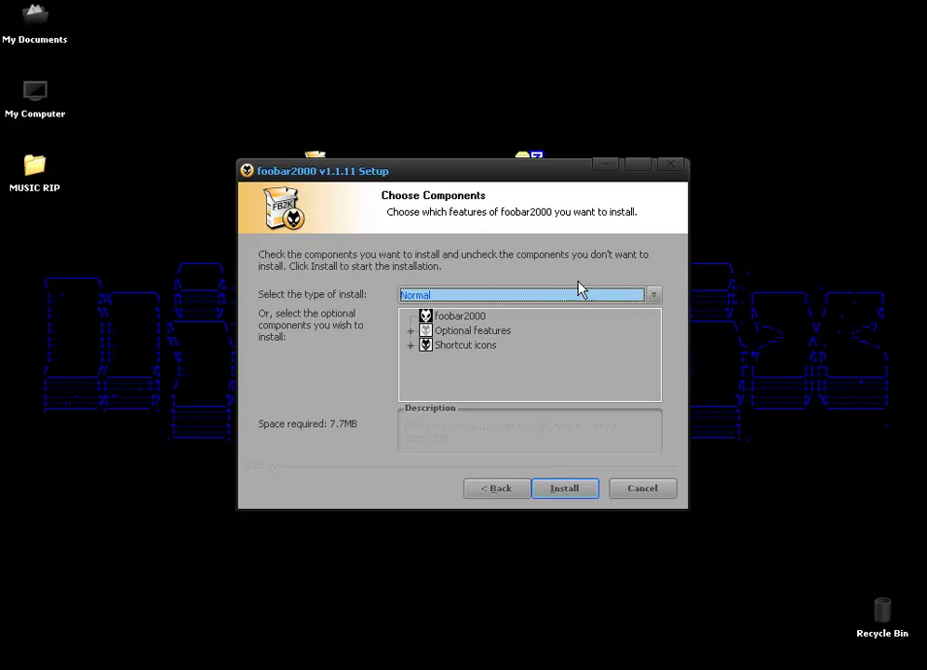
Select the Full install type and exclude the Desktop and Start Menu shortcut icons.
click(656, 296)
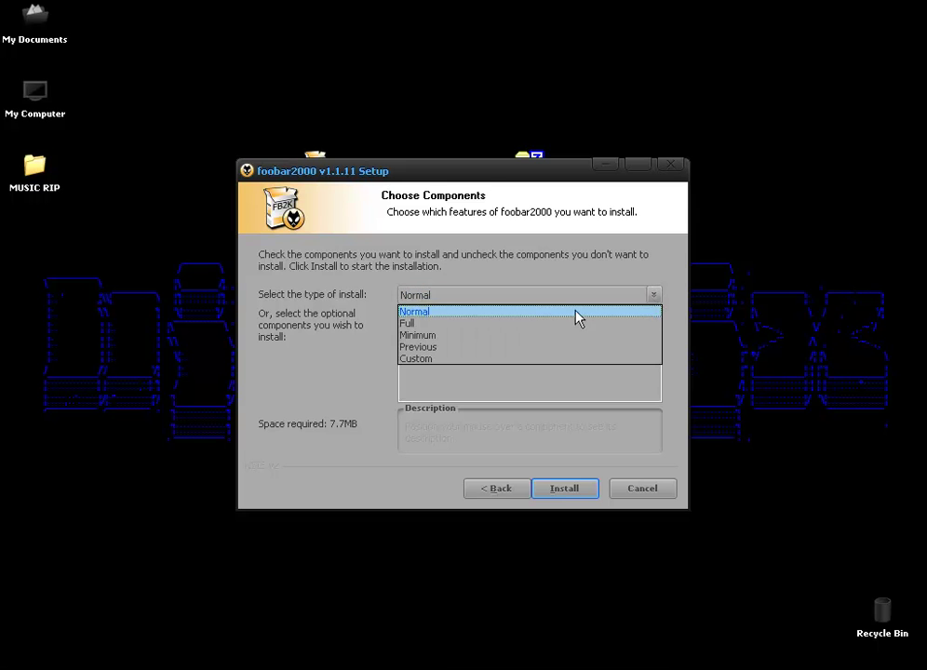
click(428, 324)
click(410, 345)
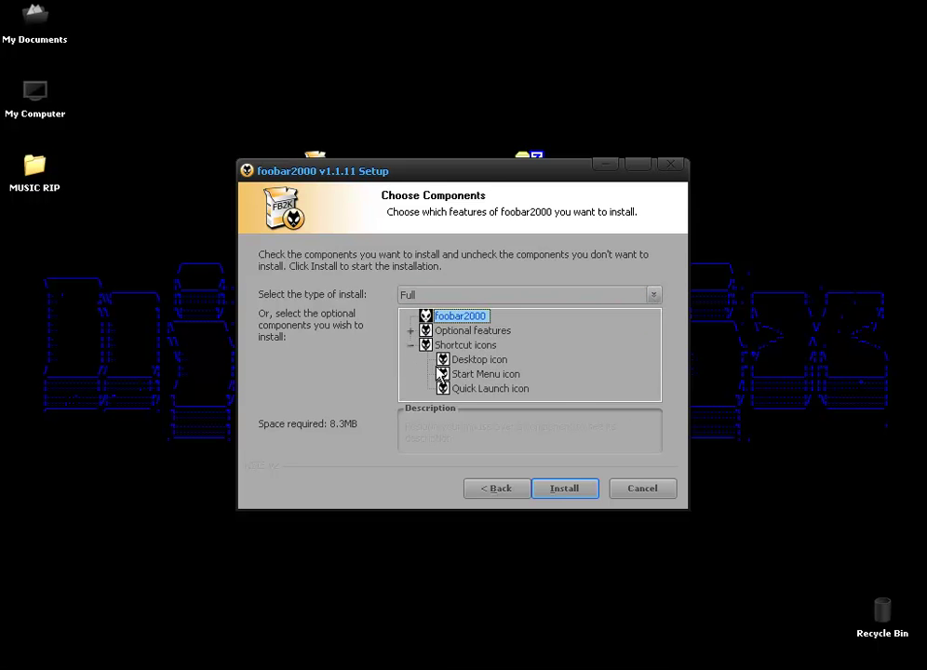
click(444, 359)
click(444, 373)
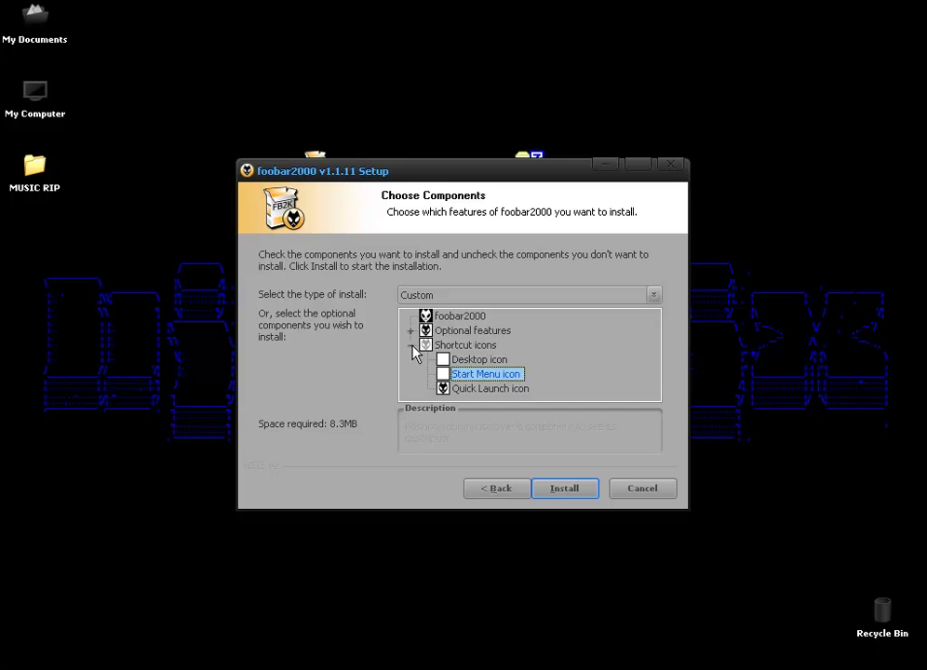
click(412, 346)
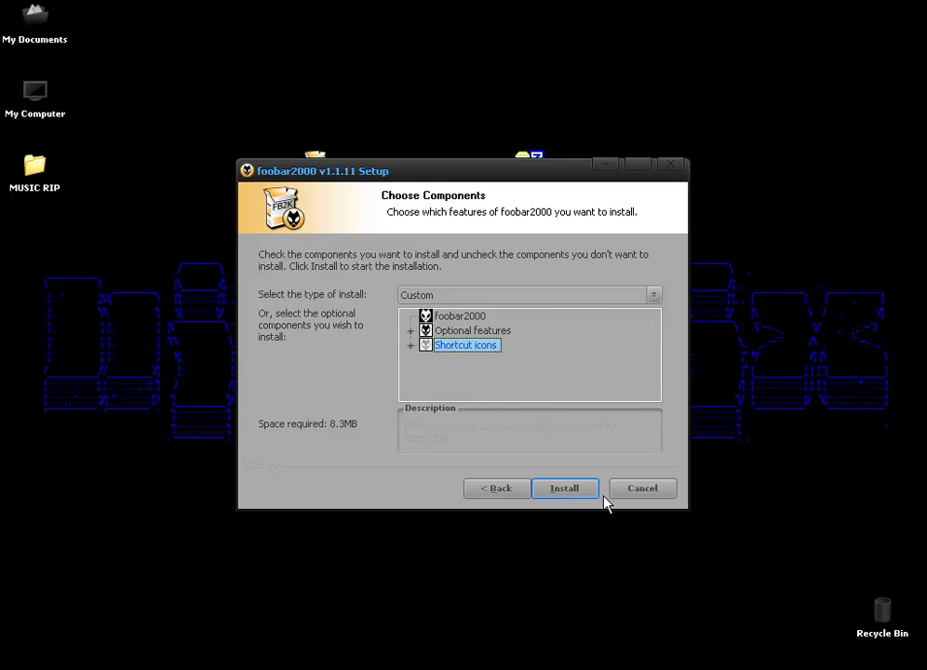
Install foobar2000 and finish the setup without running the program.
click(564, 489)
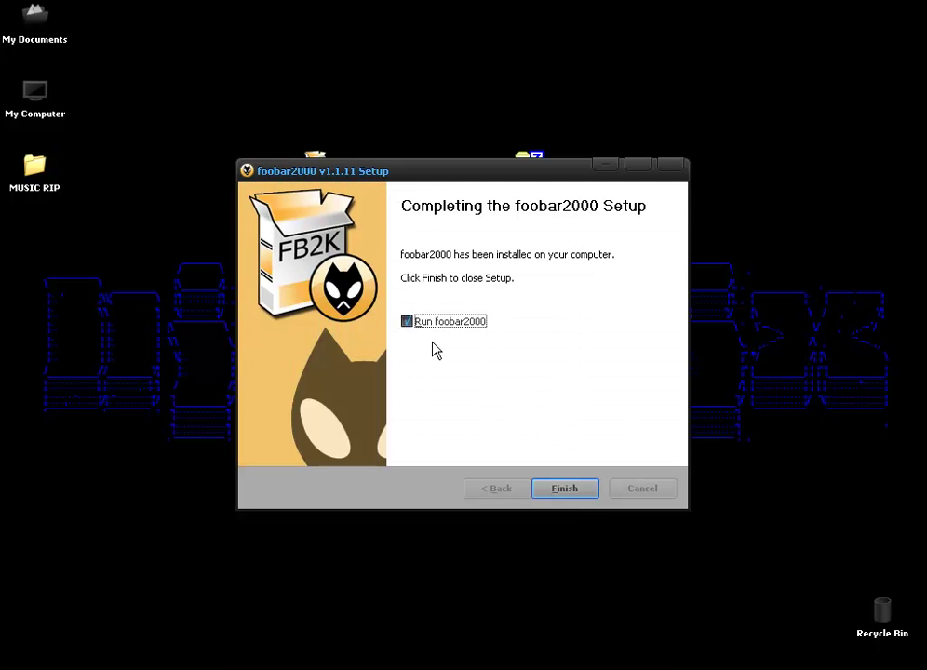
click(407, 322)
click(565, 489)
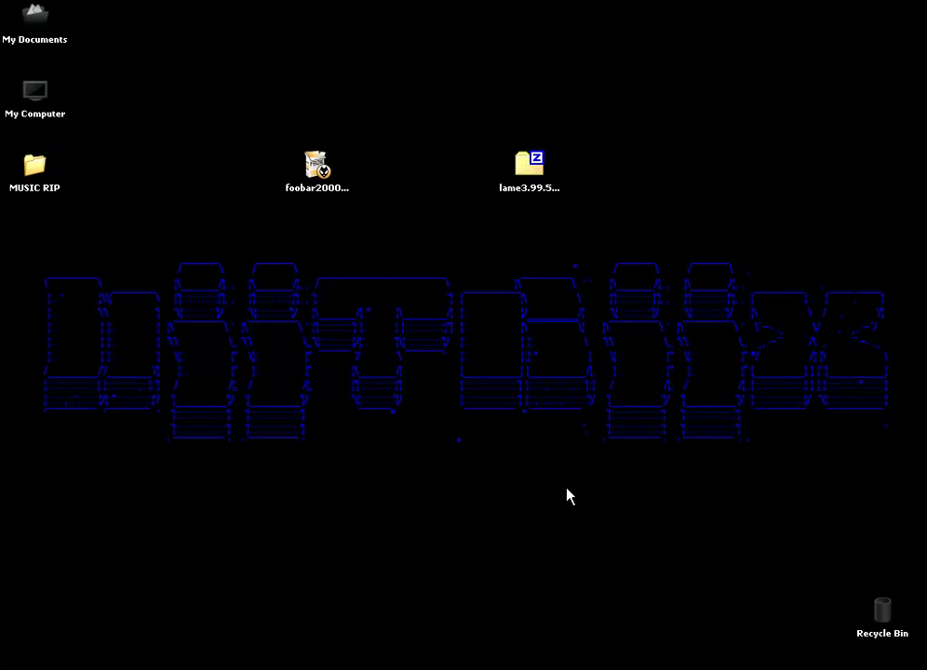
Extract lame.exe and lame_enc.dll from lame3.99.5.zip to the desktop, then delete the archive.
double_click(531, 175)
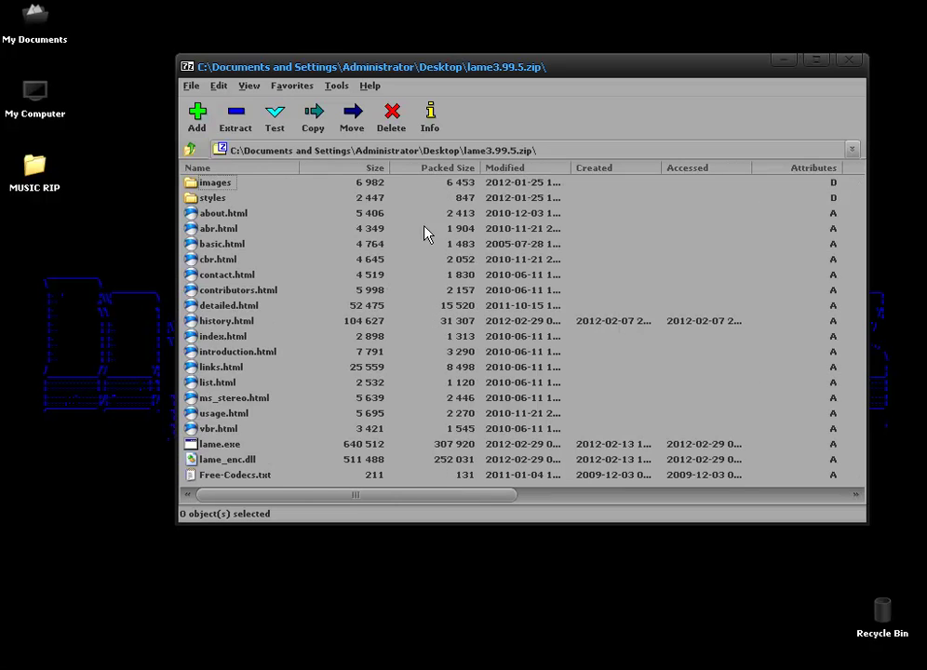
click(233, 444)
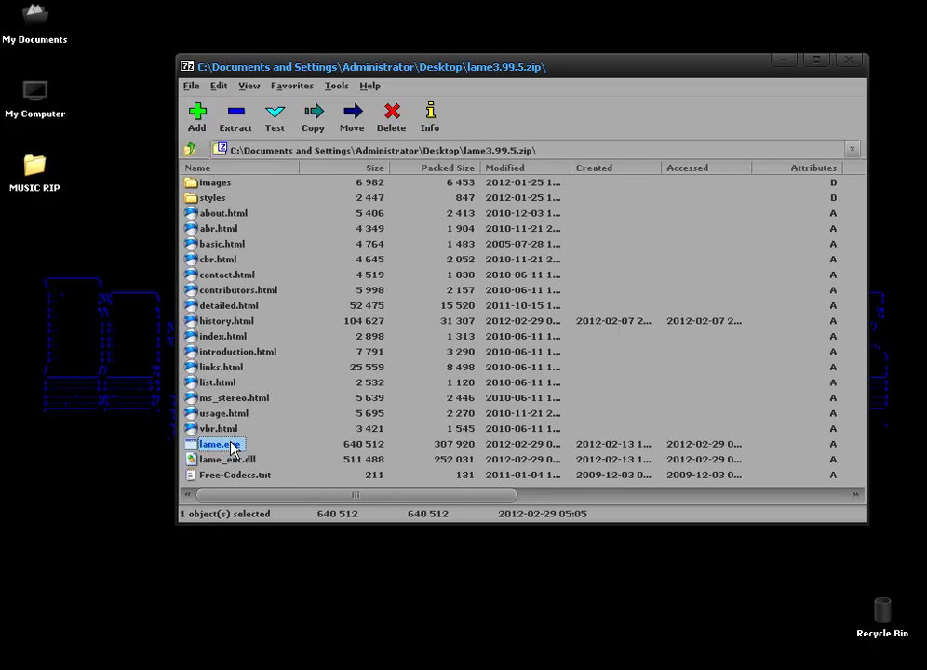
ctrl+click(214, 460)
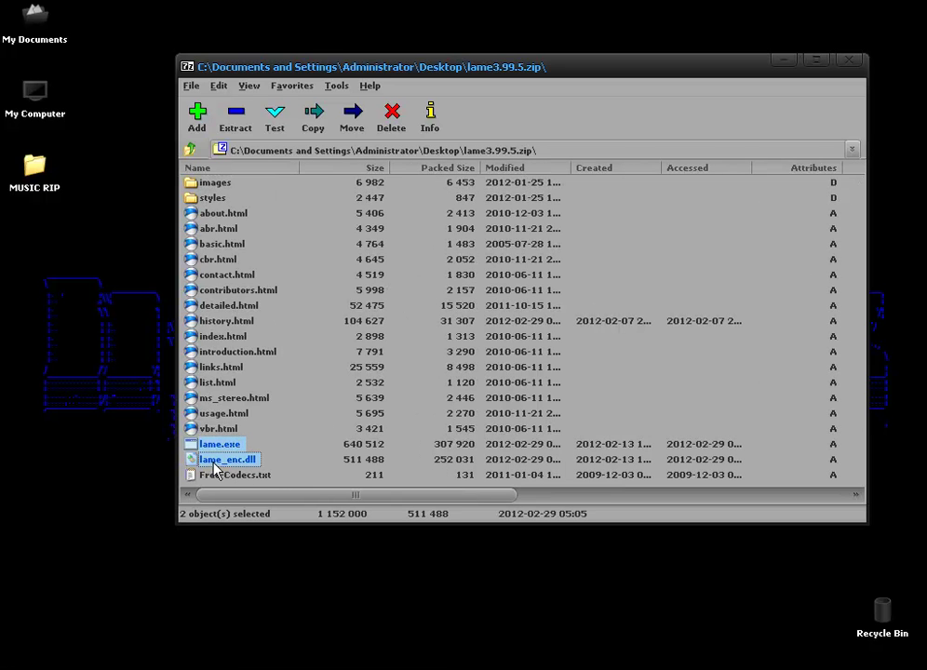
drag(214, 470, 131, 491)
click(849, 60)
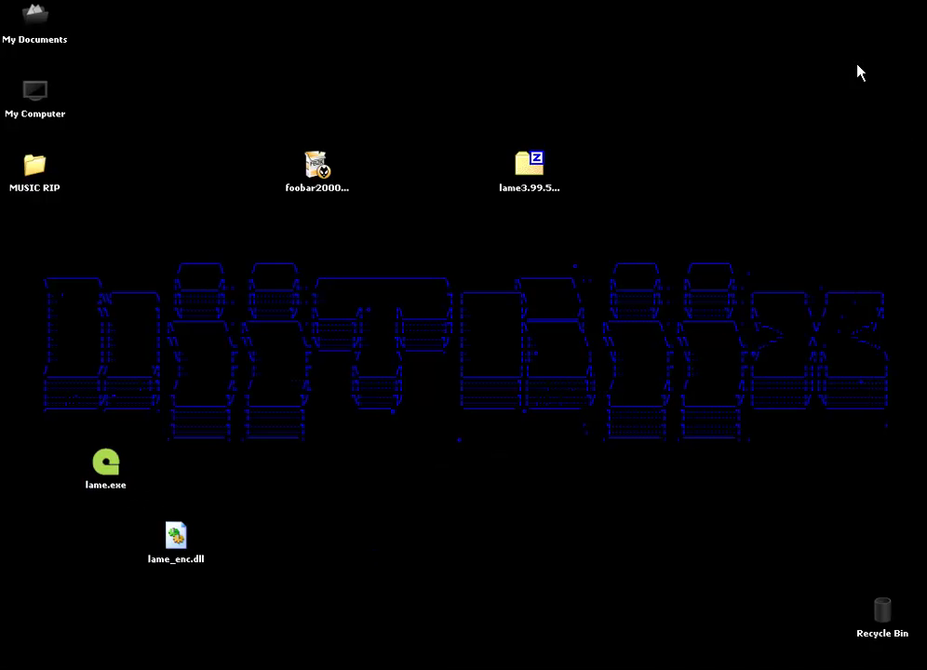
click(548, 185)
key(Delete)
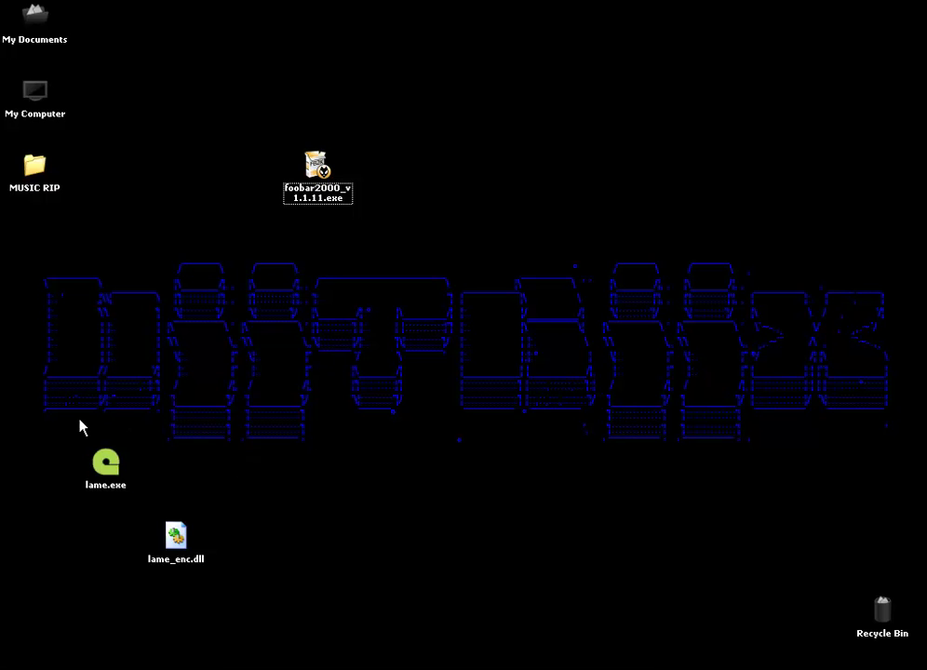
Move lame.exe and lame_enc.dll from the desktop into the C:\Program Files\foobar2000 folder.
drag(81, 426, 196, 566)
right_click(183, 542)
click(204, 448)
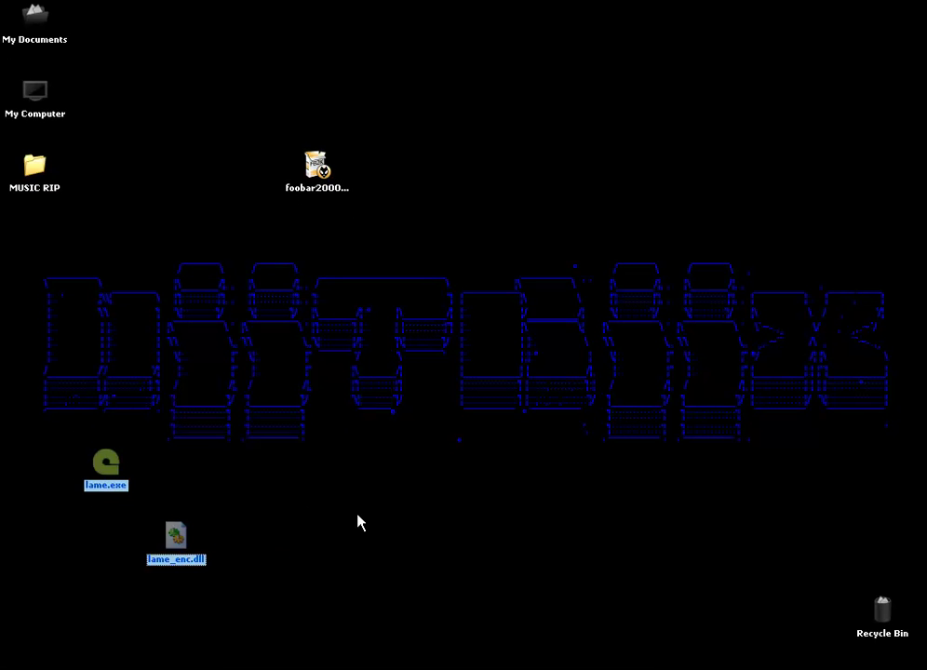
click(360, 522)
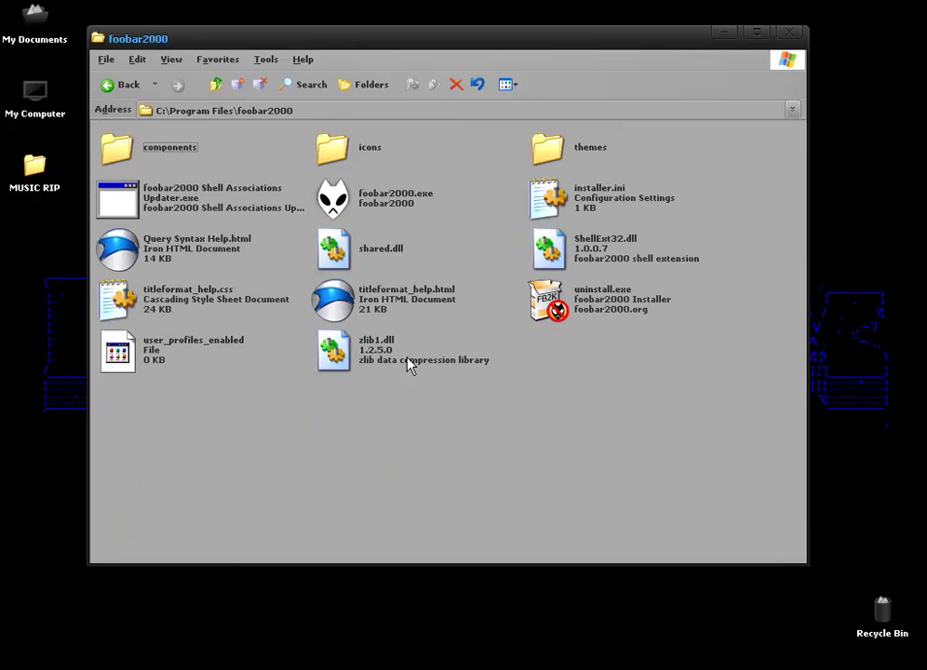
right_click(353, 463)
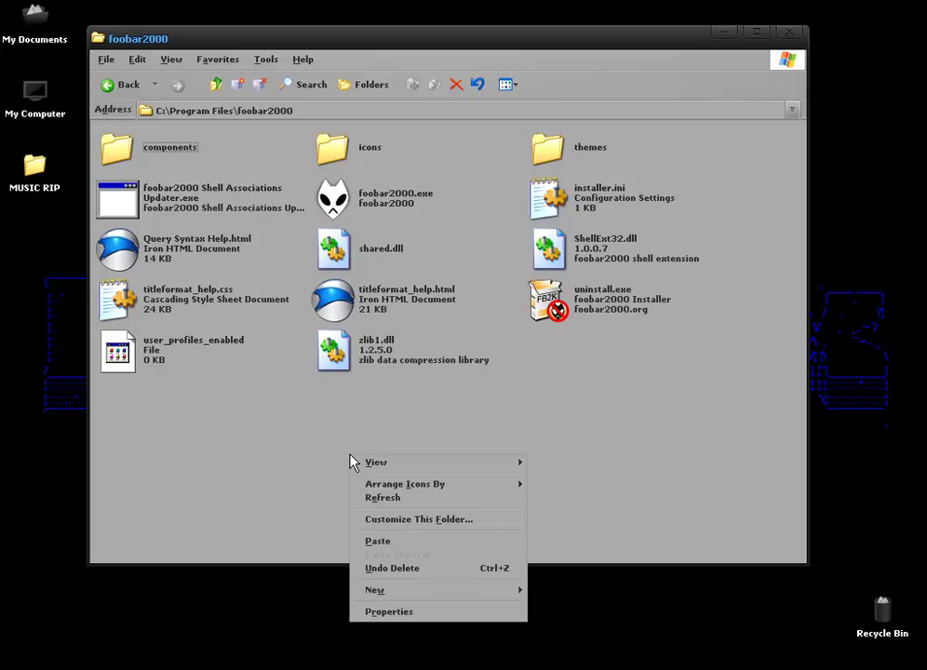
click(377, 541)
click(532, 458)
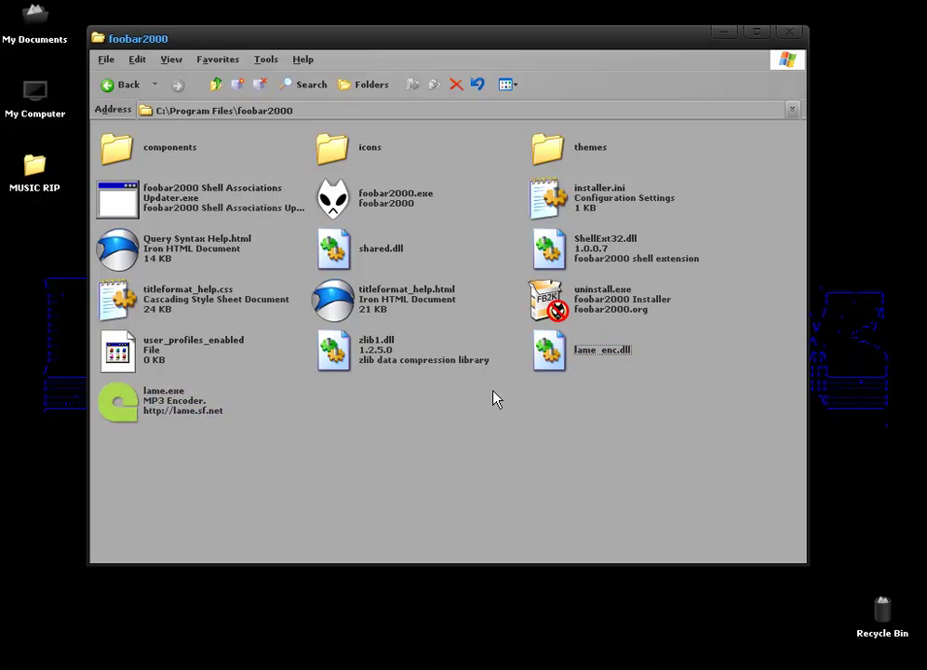
Close the foobar2000 program folder and delete the foobar2000_v1.1.11.exe installer from the desktop.
click(789, 32)
click(321, 177)
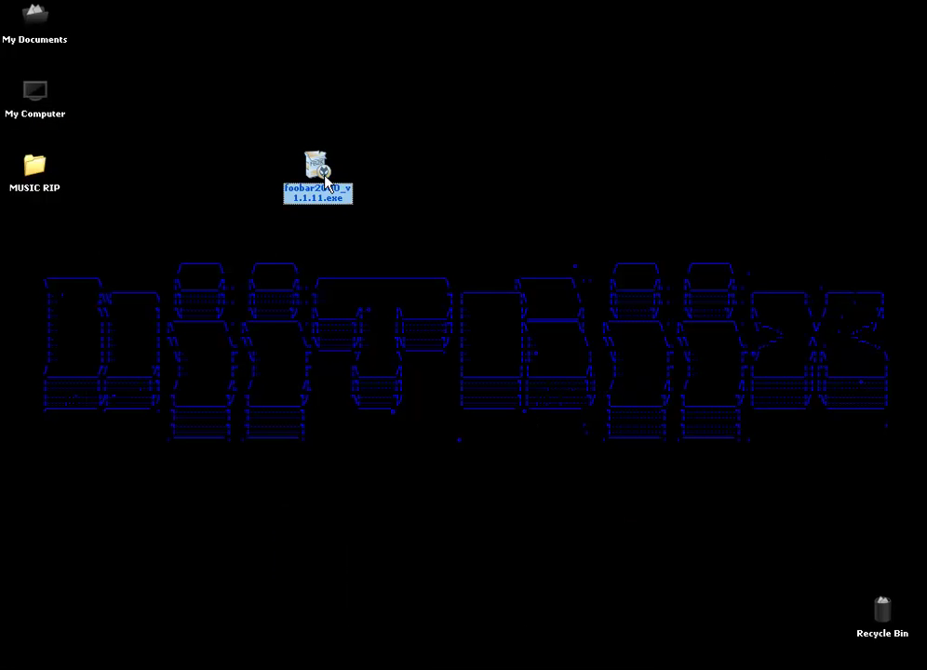
key(Delete)
key(Return)
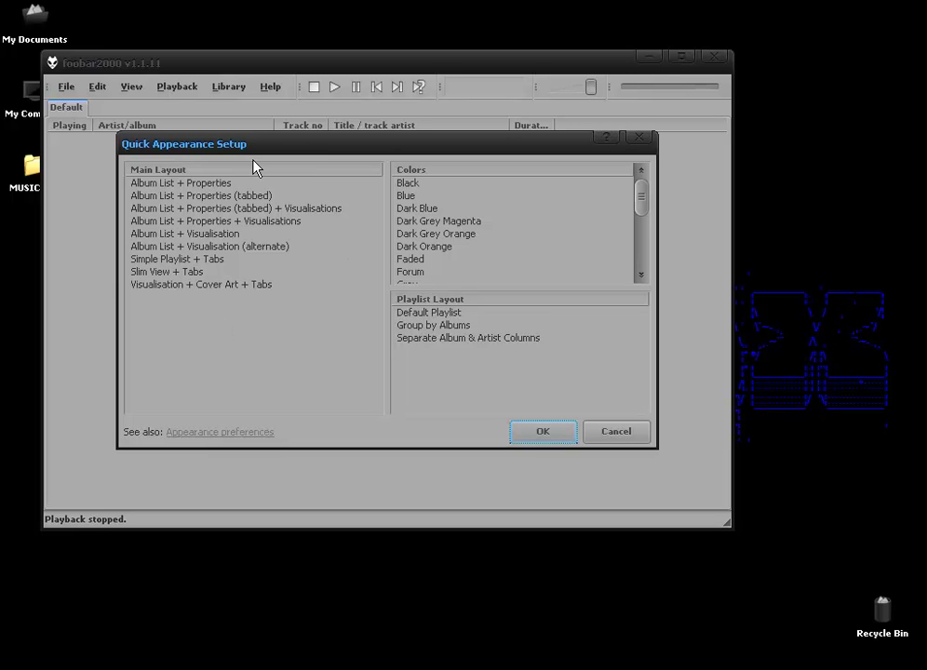
Switch to foobar2000, apply the Album List + Properties layout with Blue colors, and maximize the window.
click(196, 184)
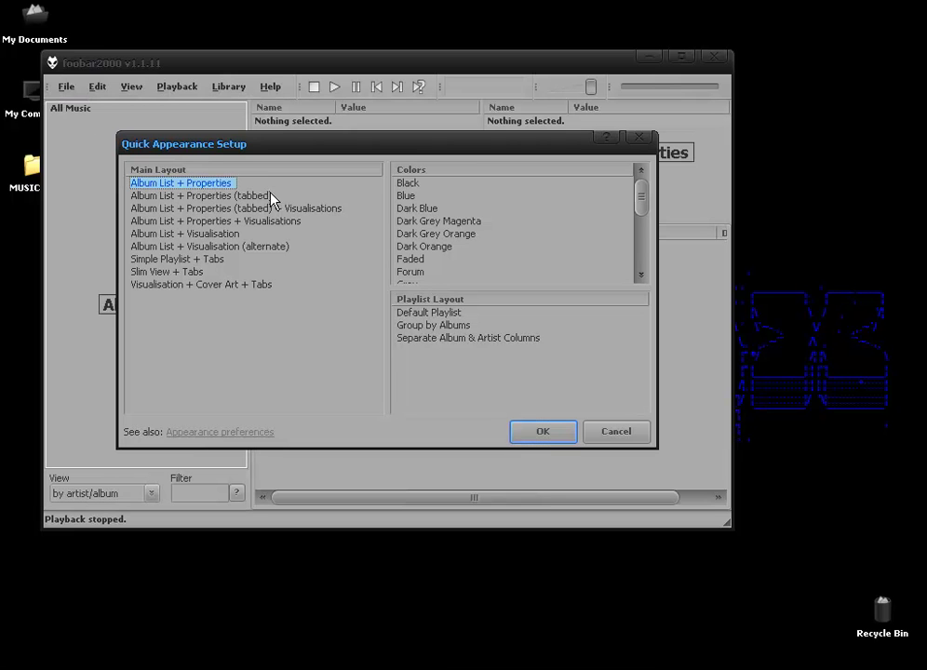
click(414, 198)
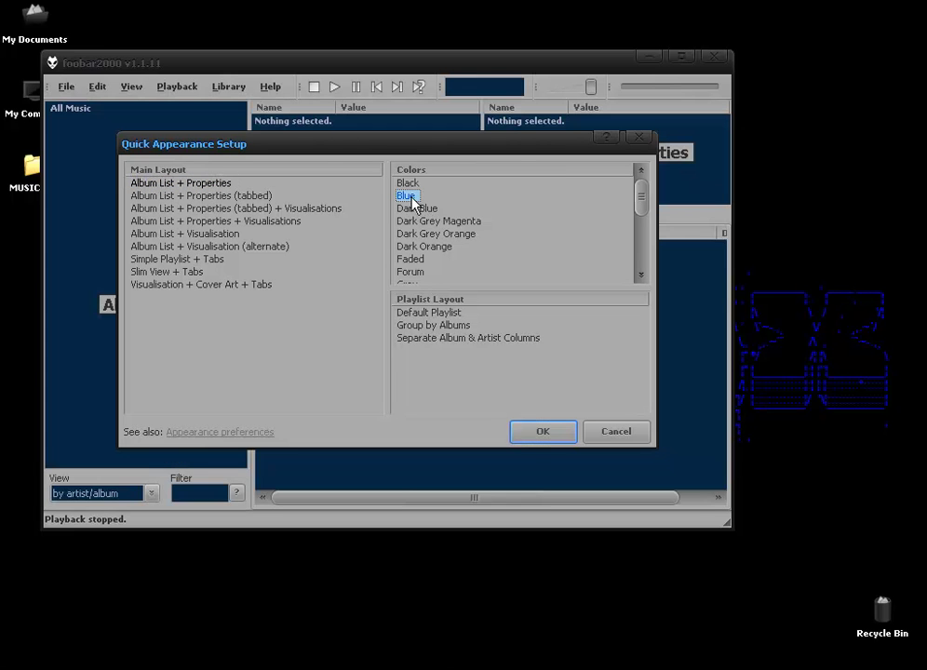
click(545, 433)
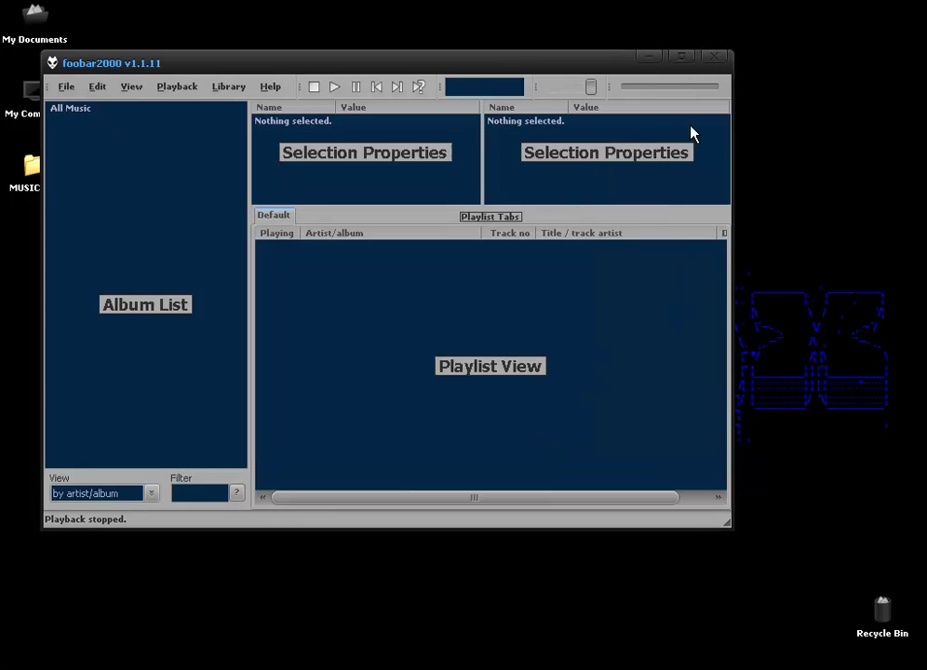
click(684, 58)
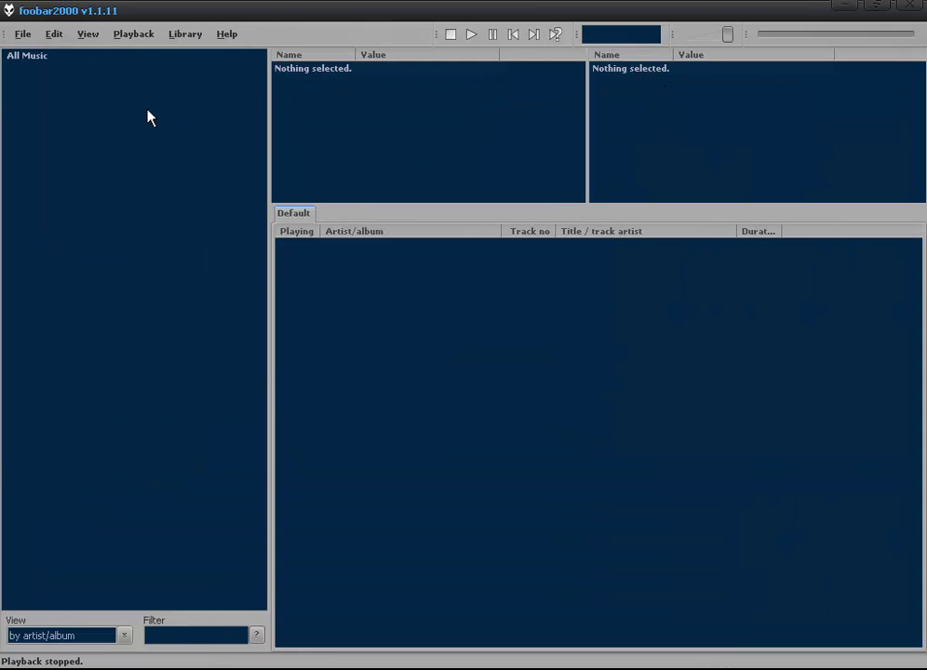
Open the audio CD in the E: iHAP422 drive for ripping.
click(24, 38)
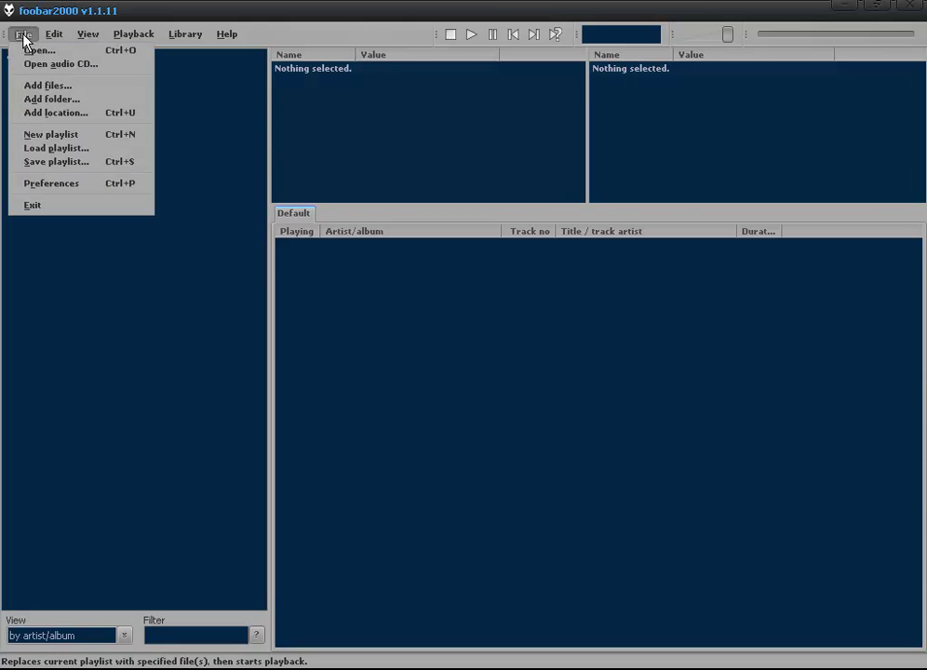
click(49, 64)
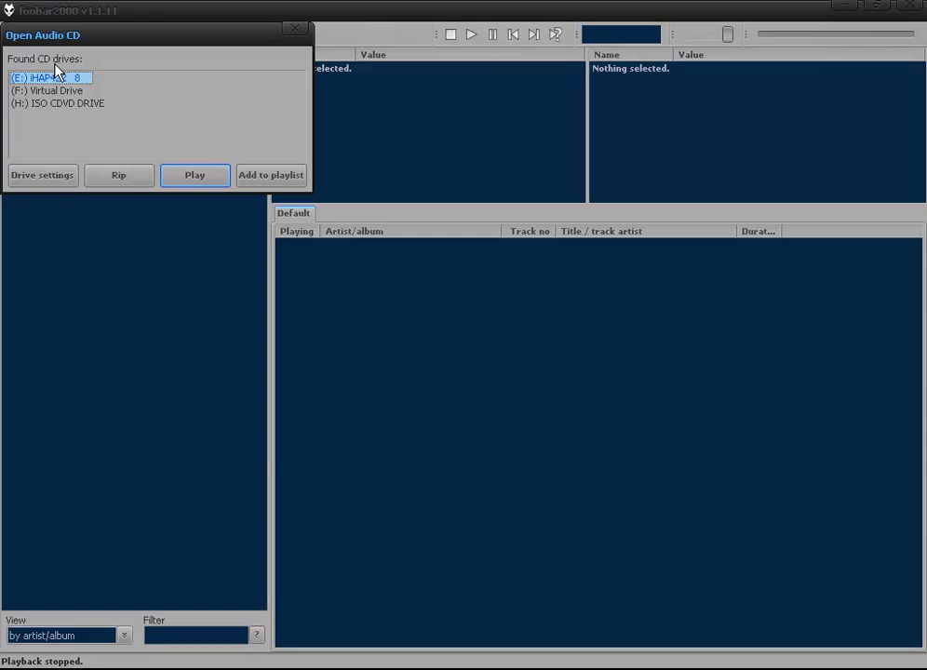
drag(125, 44, 440, 304)
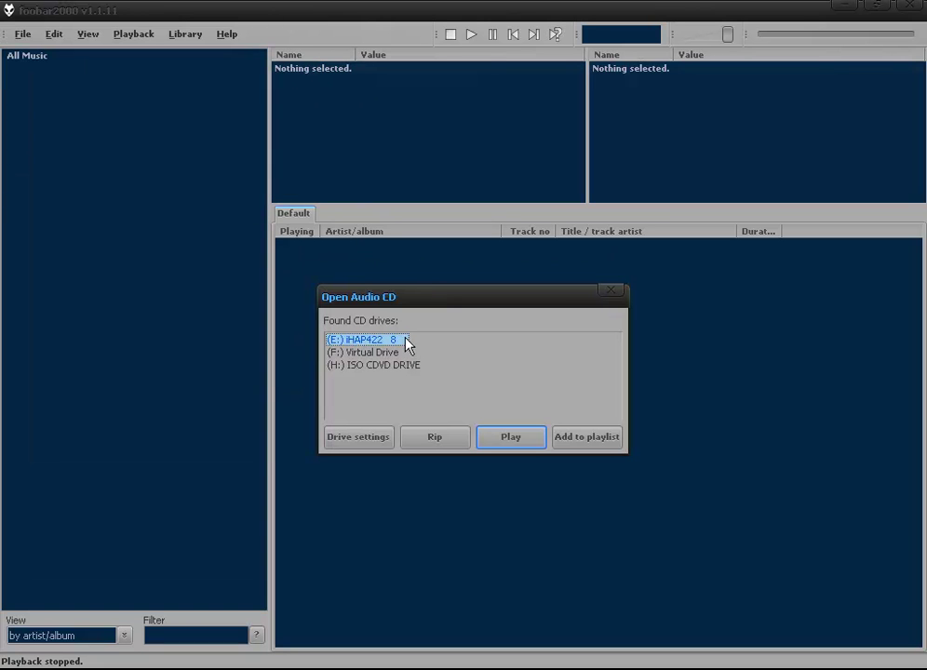
click(441, 441)
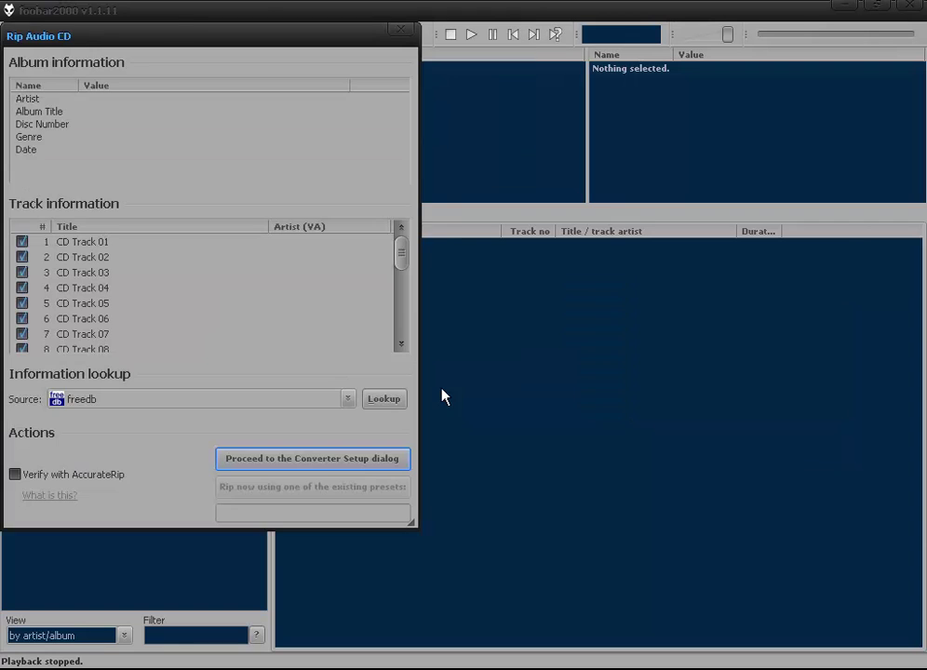
drag(167, 38, 493, 113)
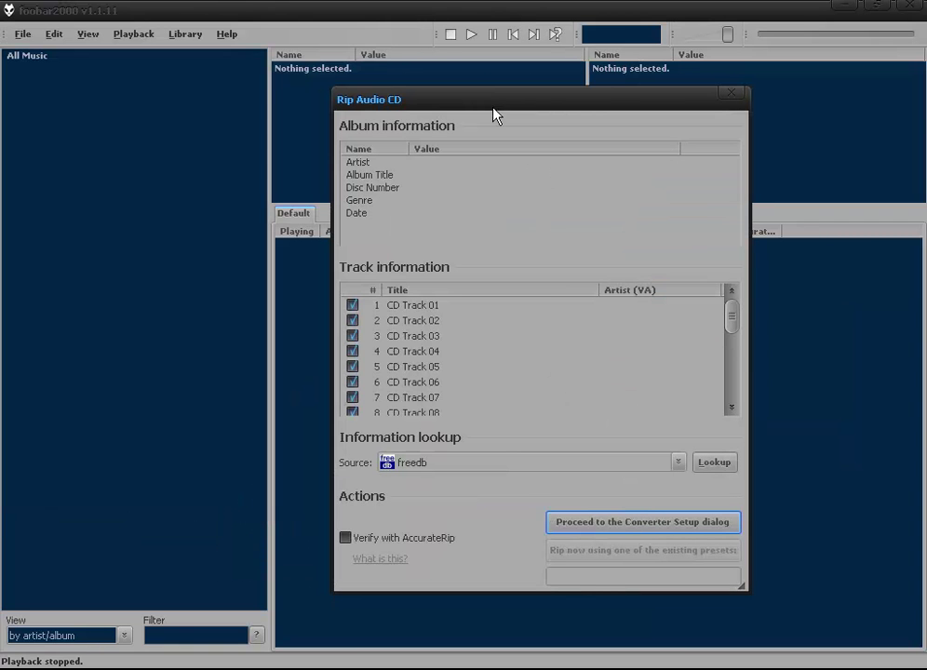
Change the title of track 1 to "bfjaksdbjfkb" and look through the rest of the track list.
drag(739, 320, 731, 294)
double_click(434, 307)
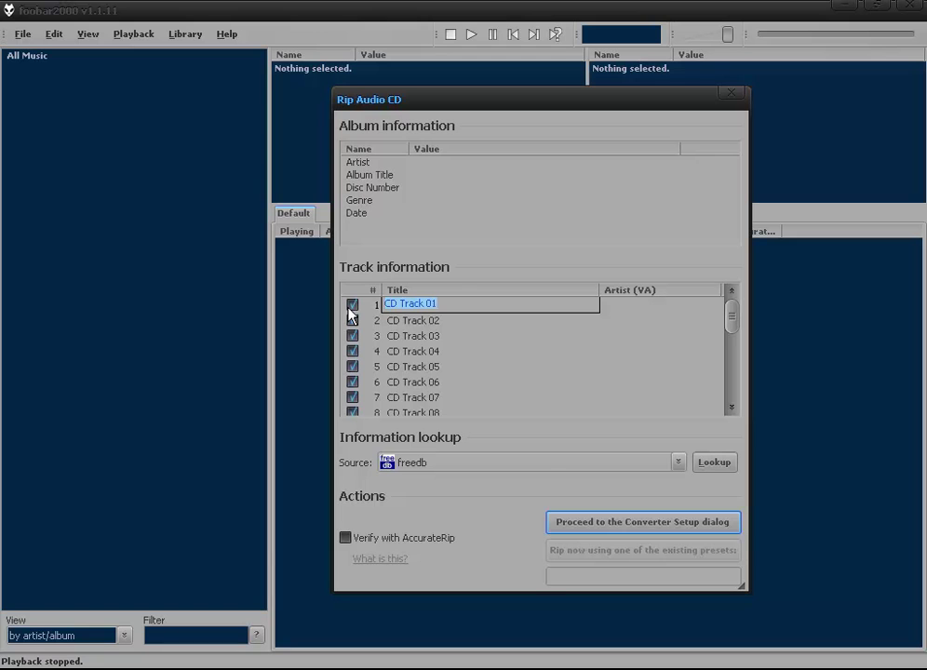
text(bfjaksdbjfkb)
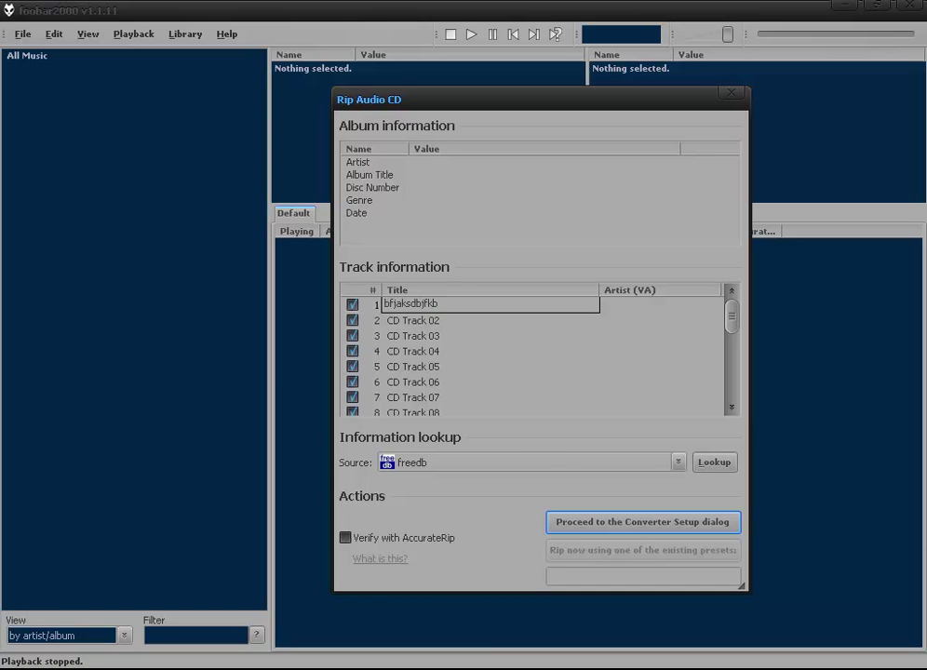
key(Tab)
scroll(463, 373, down, 5)
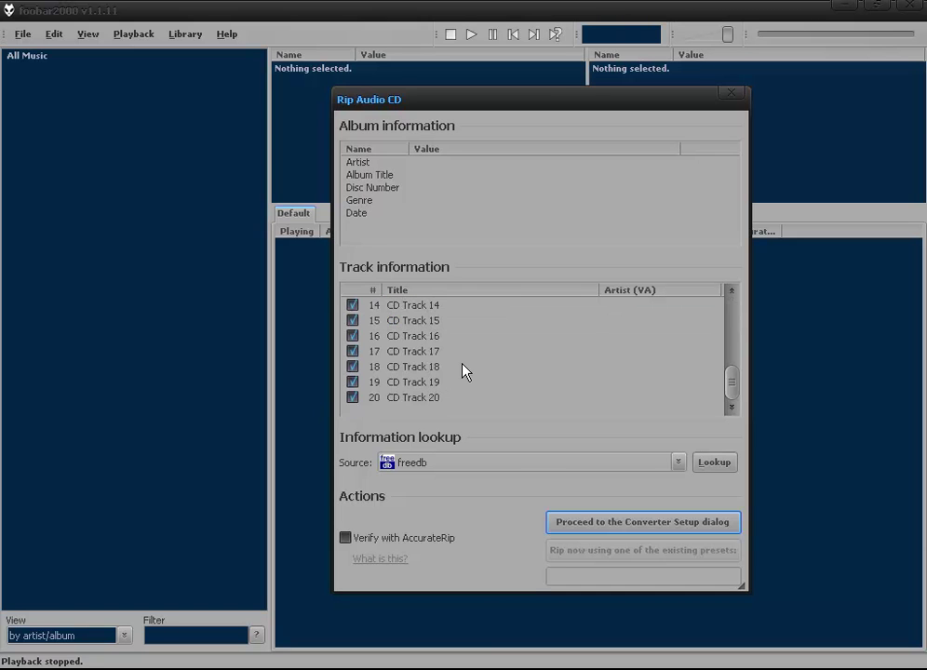
scroll(463, 372, up, 5)
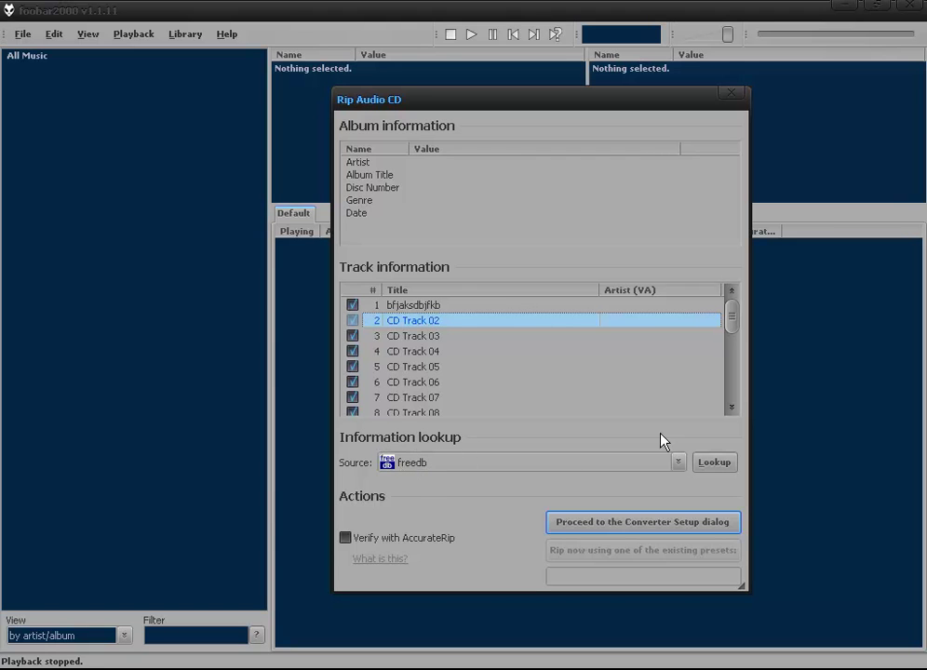
Look up the disc on freedb and update the album and track information with the matched 1982 compilation.
click(715, 462)
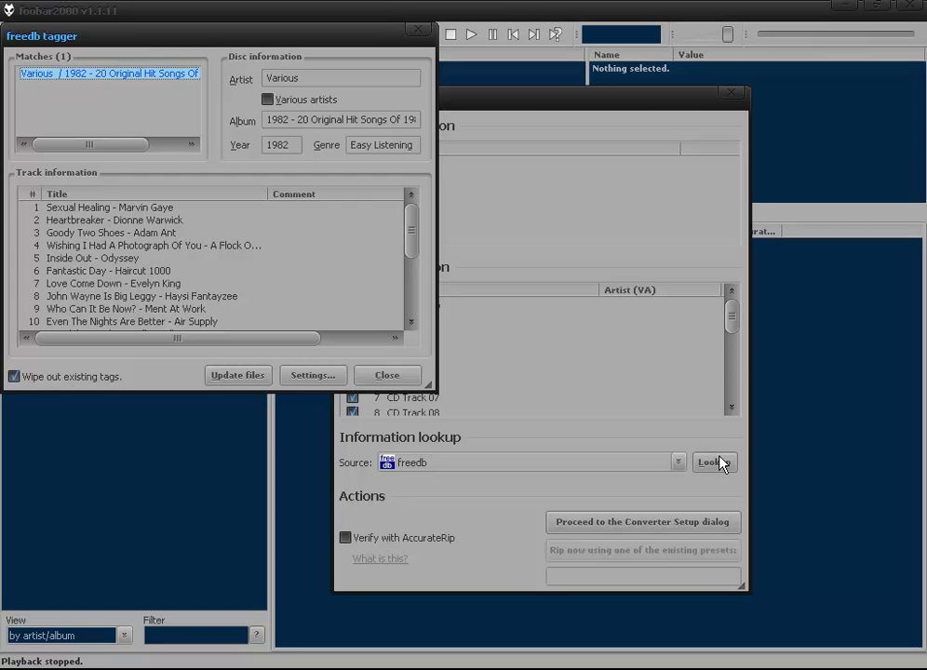
drag(217, 41, 518, 136)
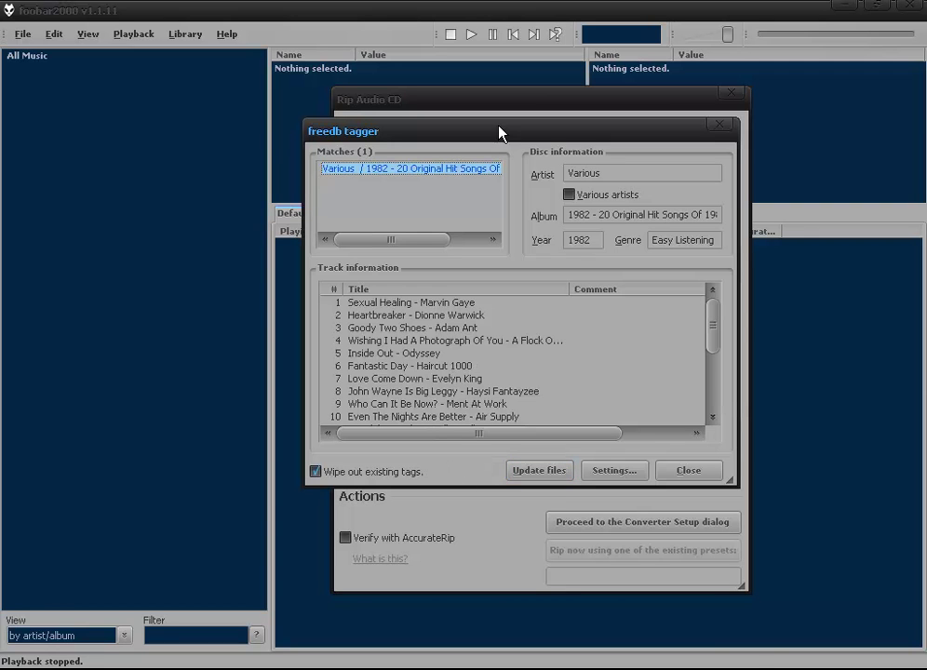
drag(499, 132, 539, 443)
drag(466, 443, 402, 133)
click(300, 473)
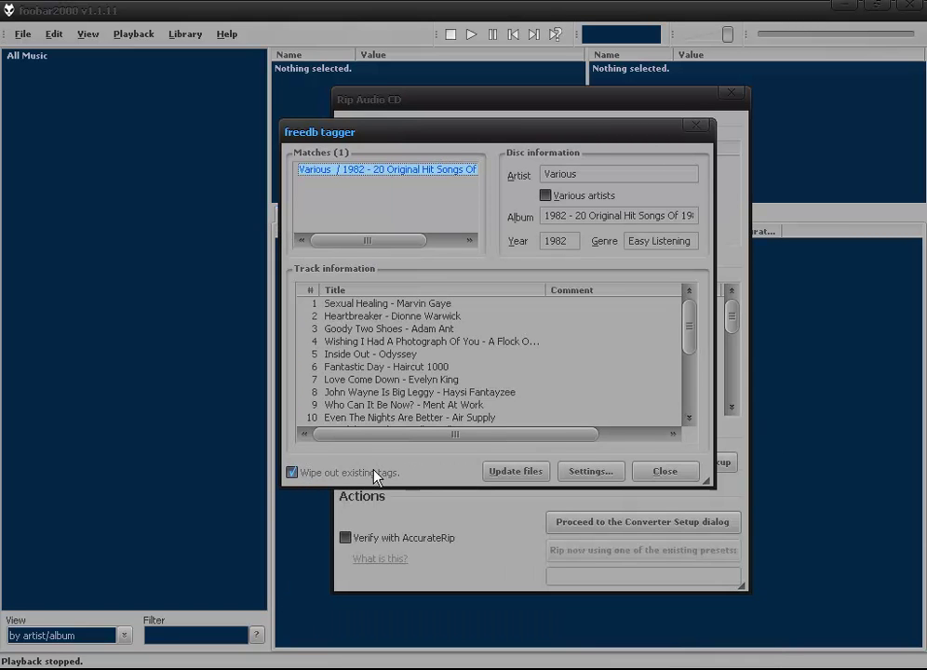
click(535, 473)
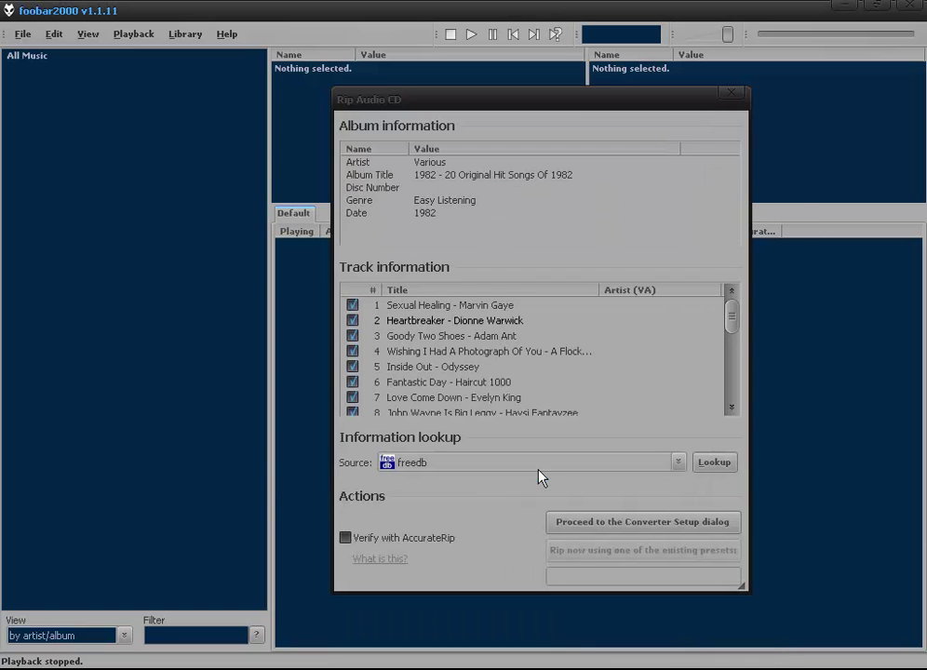
Examine the track titles retrieved for the disc in the Rip Audio CD track list.
drag(534, 109, 464, 110)
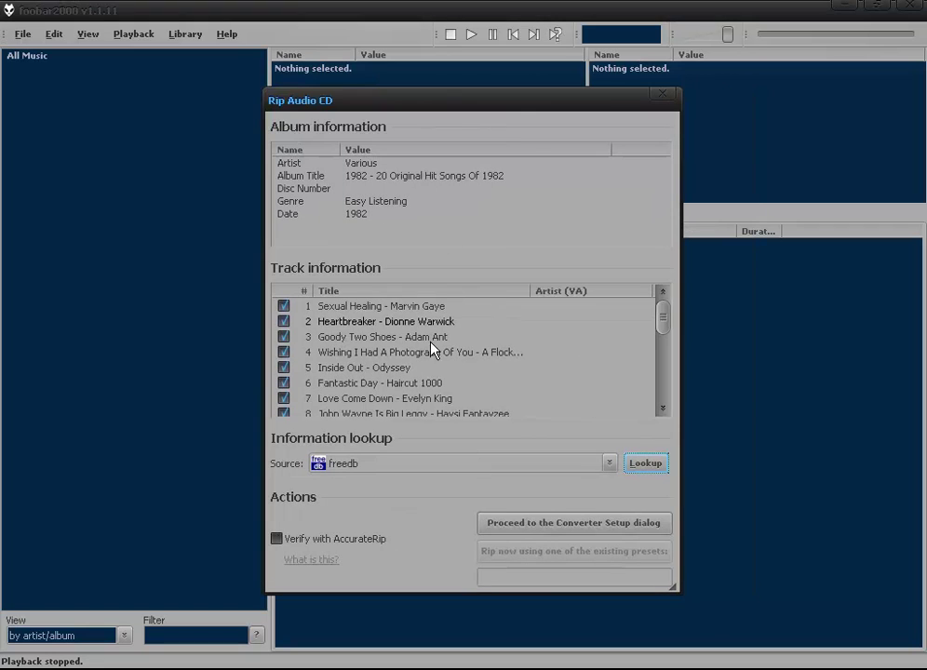
click(361, 309)
key(Tab)
key(Tab)
key(Tab)
key(Tab)
key(Tab)
key(Tab)
scroll(398, 365, down, 3)
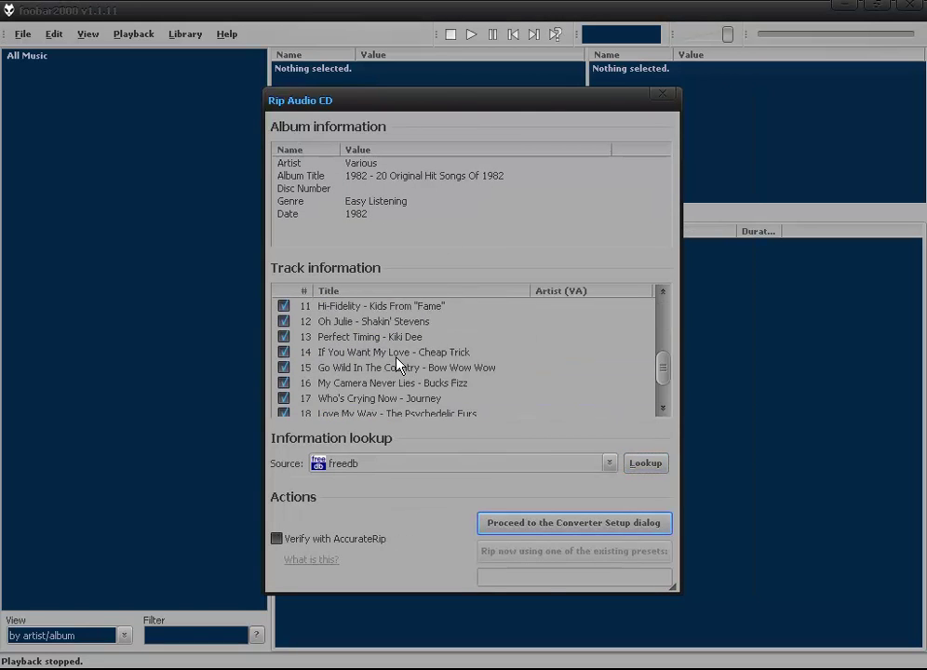
scroll(398, 365, up, 3)
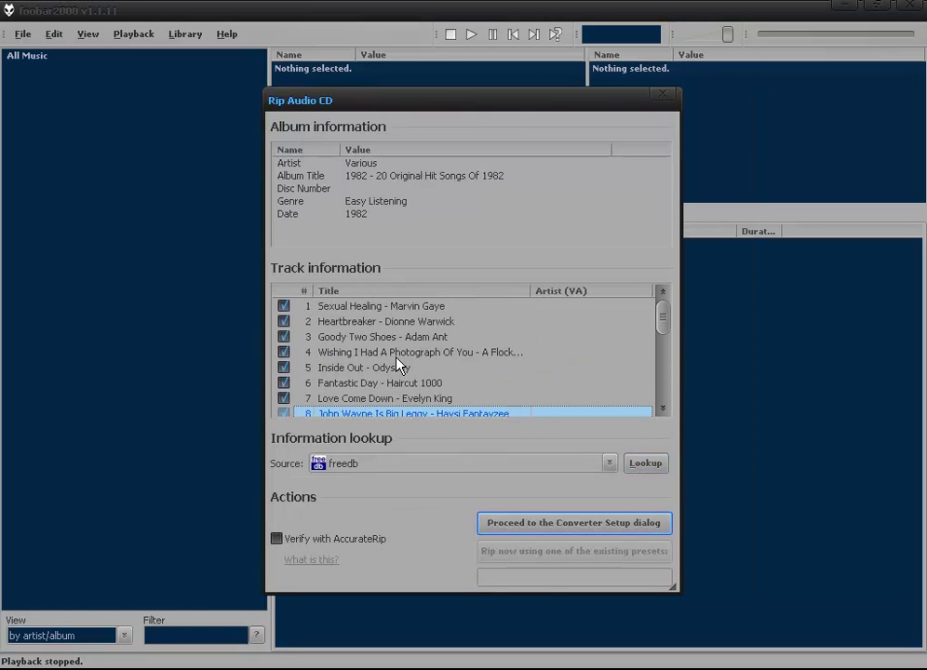
Examine the album title, date and artist fields, opening the artist value for editing and leaving it as it is.
click(294, 176)
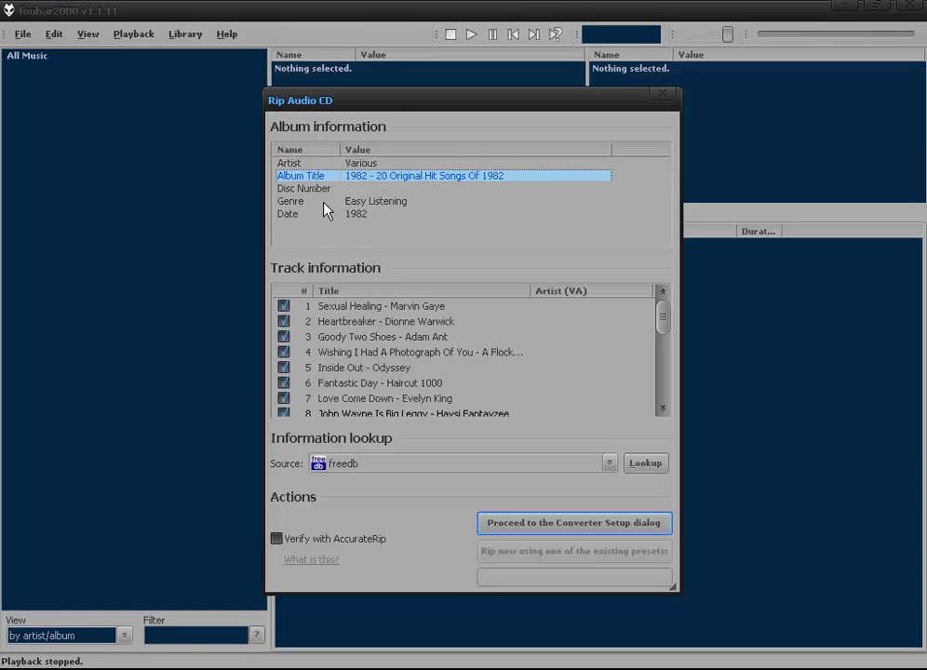
click(298, 213)
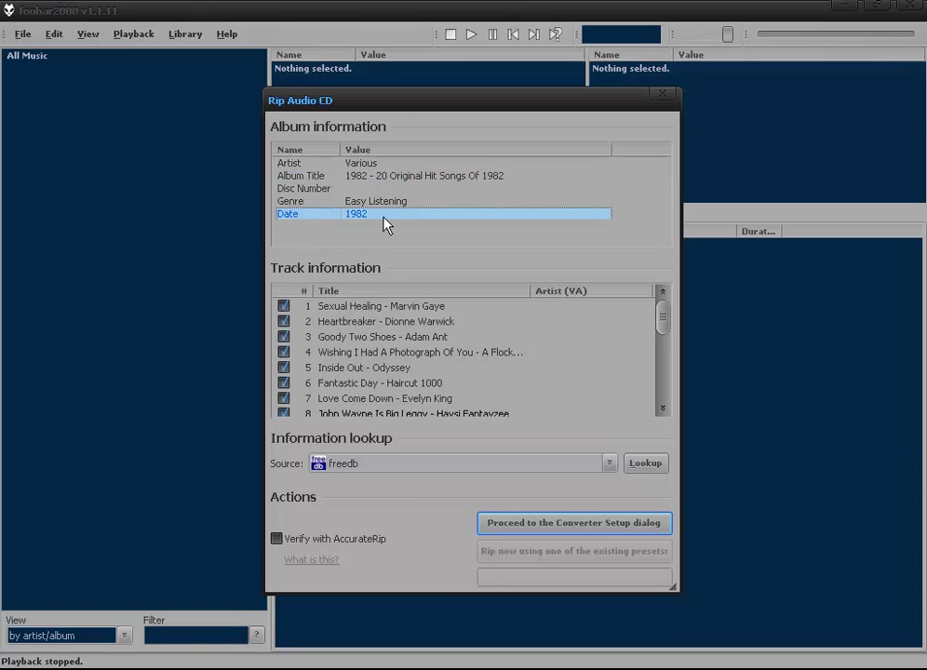
double_click(362, 165)
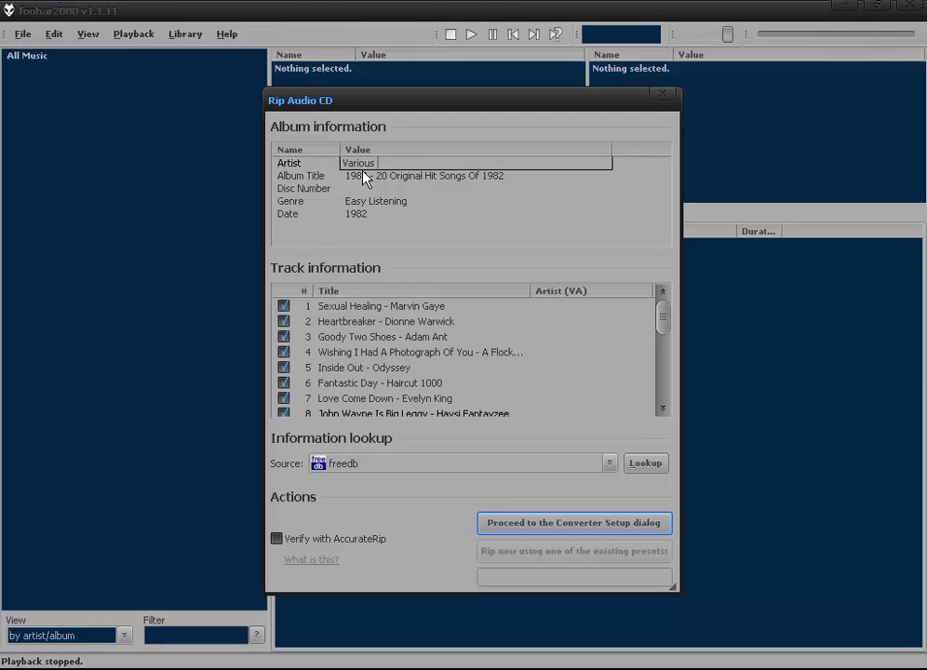
click(385, 163)
click(385, 162)
click(384, 162)
drag(391, 162, 343, 163)
key(Return)
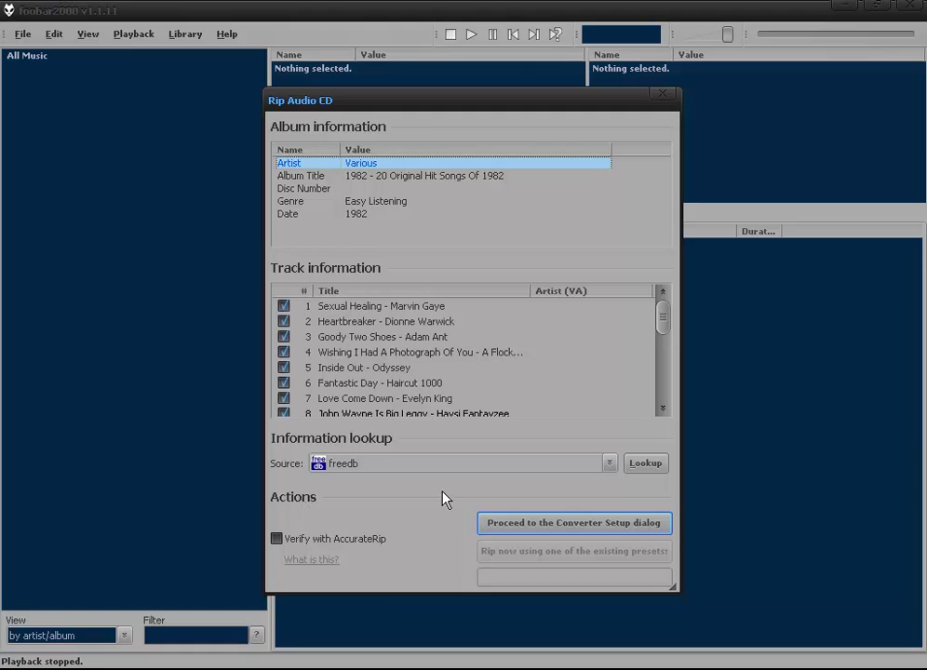
Enable verification with AccurateRip and proceed to the converter setup.
click(279, 538)
click(554, 531)
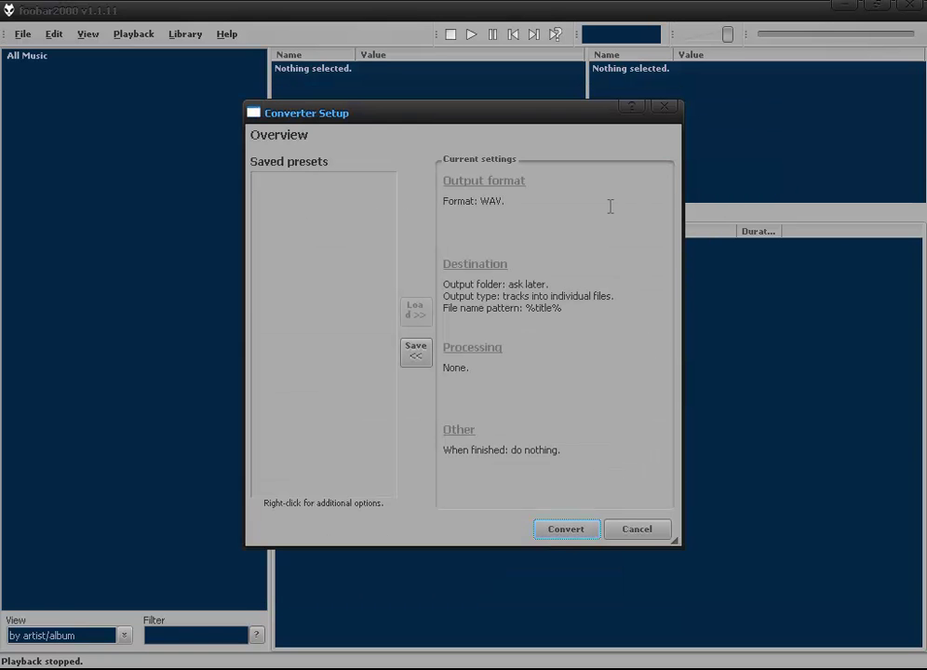
Edit the MP3 (LAME) output format preset and set its quality to 320kbps CBR.
click(519, 189)
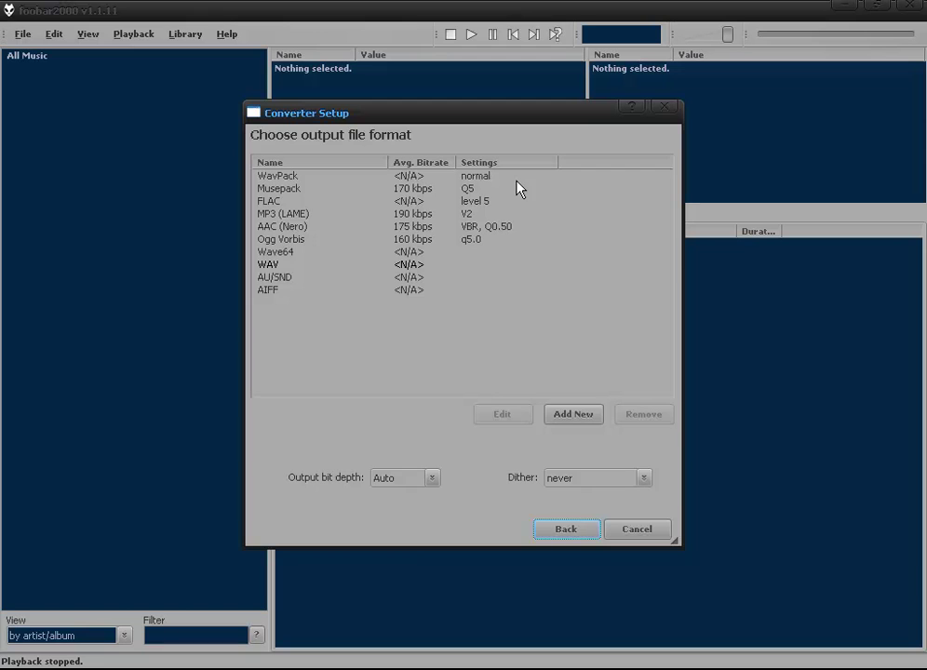
click(300, 216)
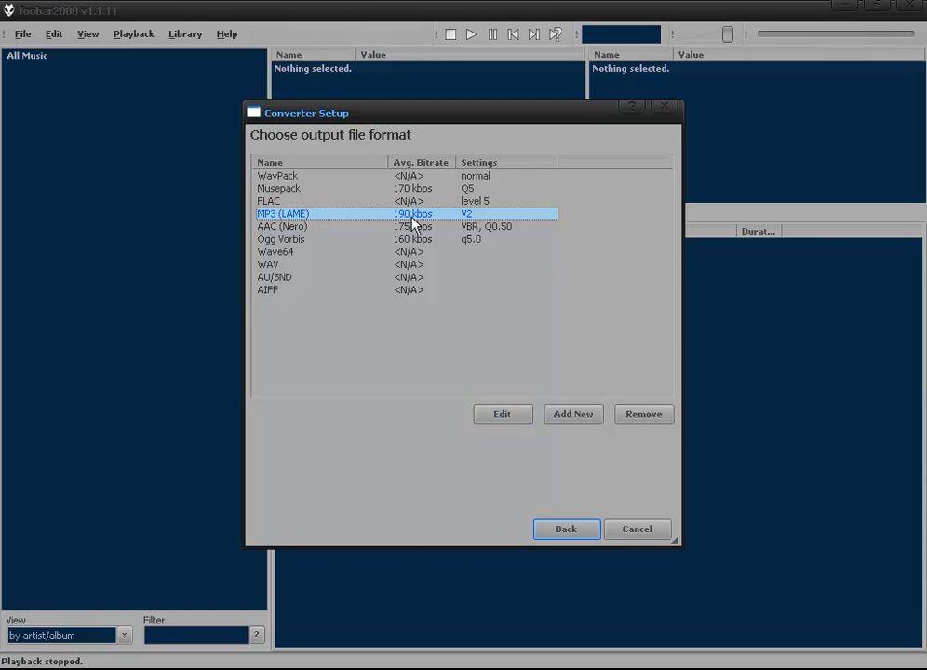
click(513, 420)
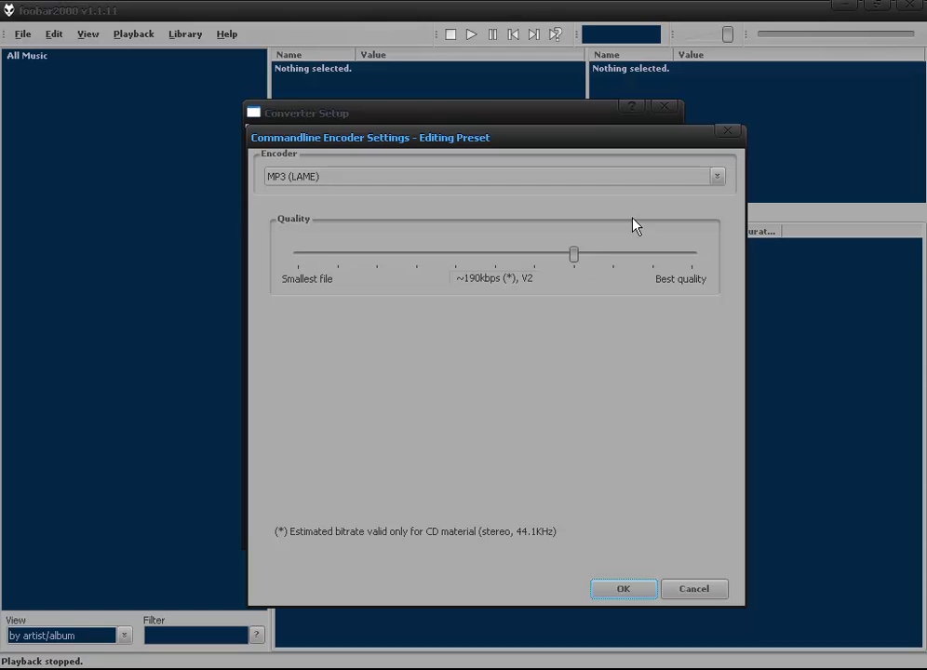
drag(573, 258, 737, 270)
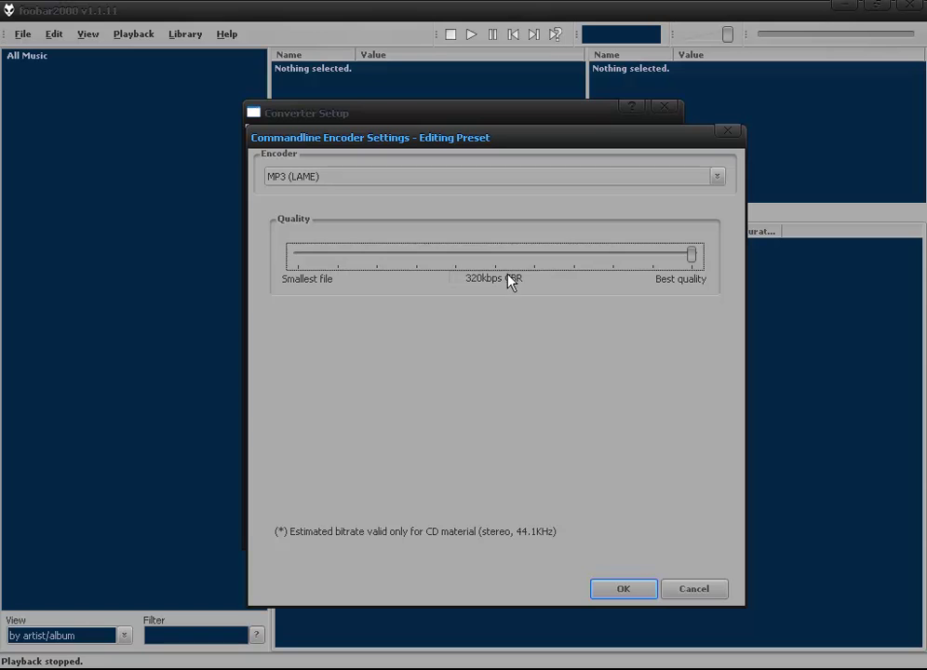
click(629, 586)
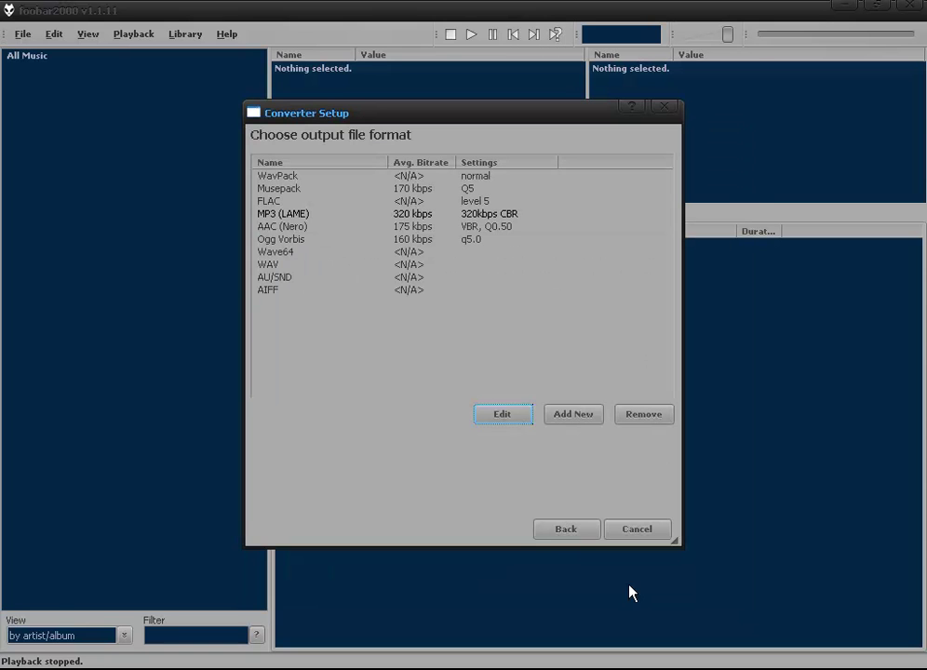
Choose FLAC, level 5, as the output format and review the destination and processing settings in the overview.
click(274, 202)
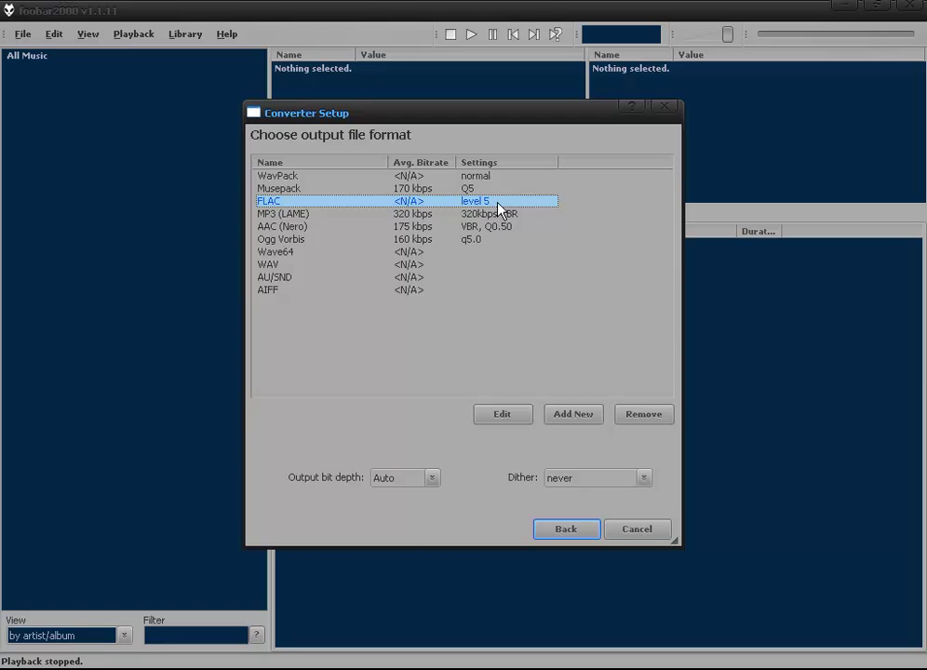
click(548, 528)
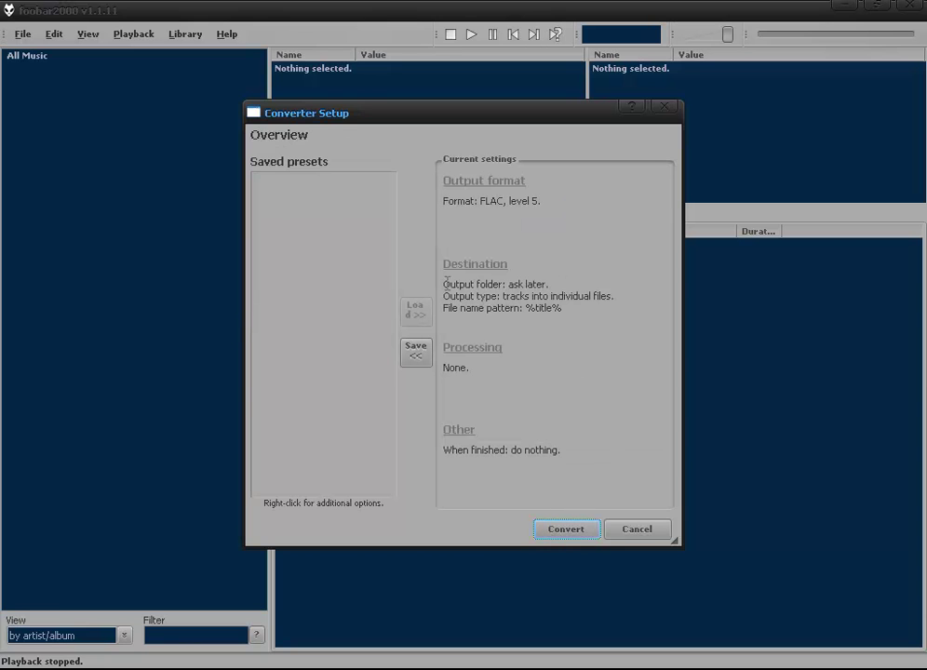
drag(443, 284, 584, 318)
click(587, 318)
double_click(455, 367)
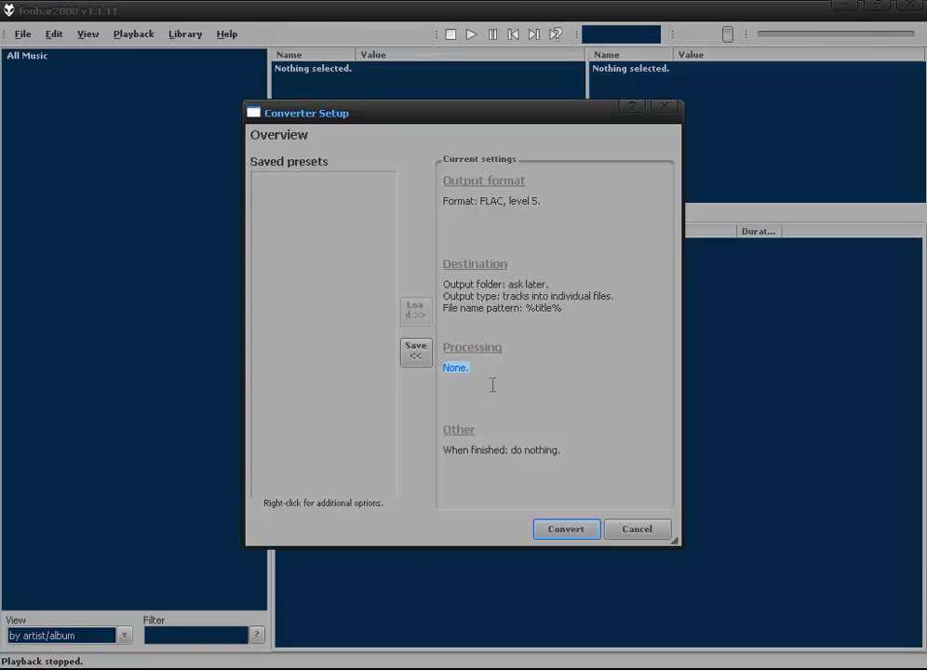
Try short preview generation with a fixed track length of 10 s, restore length percentage and turn preview generation off again.
click(462, 439)
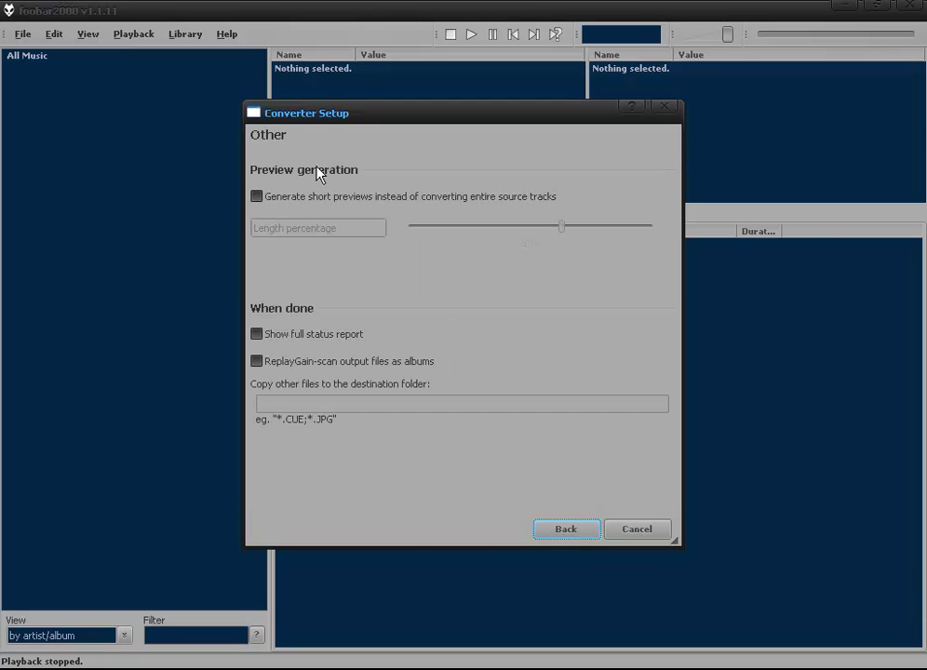
click(258, 199)
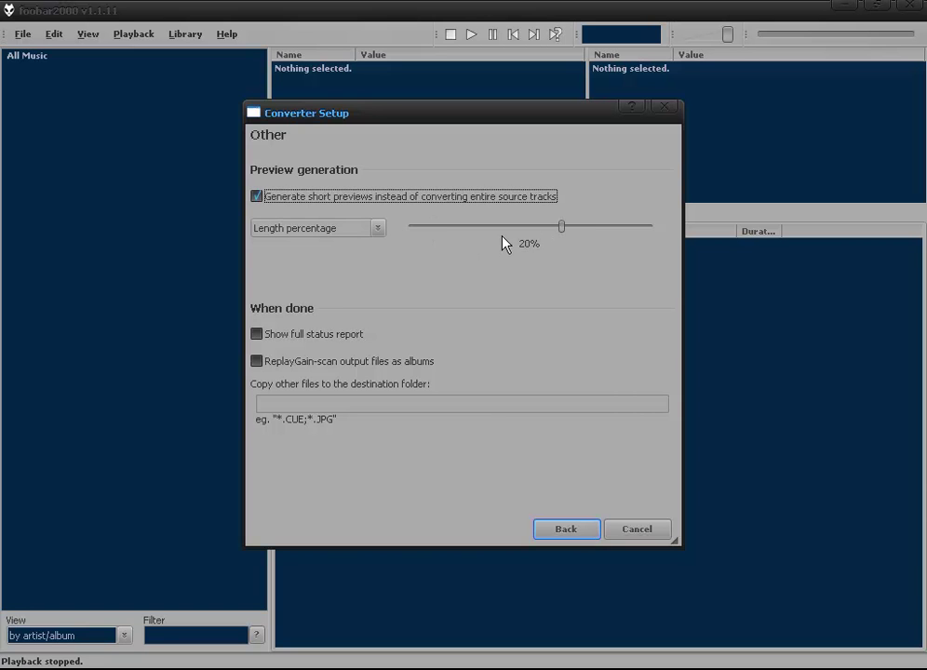
click(383, 232)
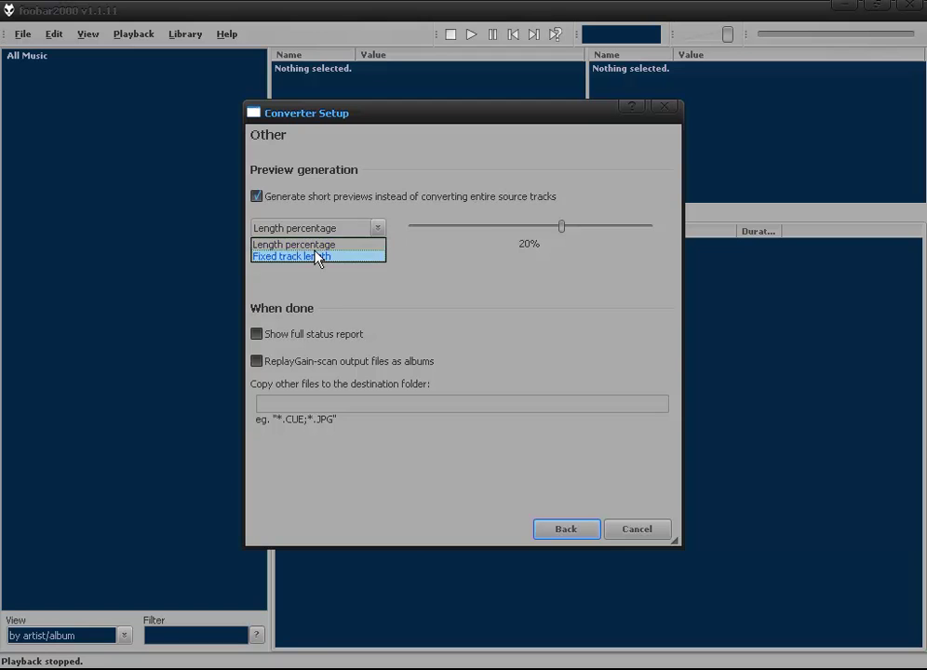
click(315, 258)
click(455, 227)
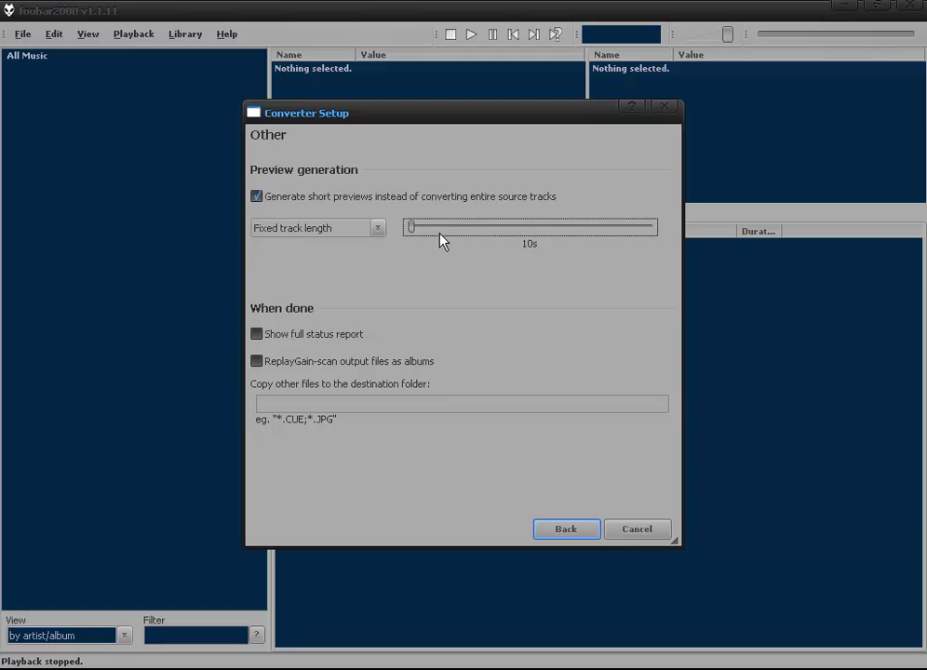
click(377, 228)
click(335, 244)
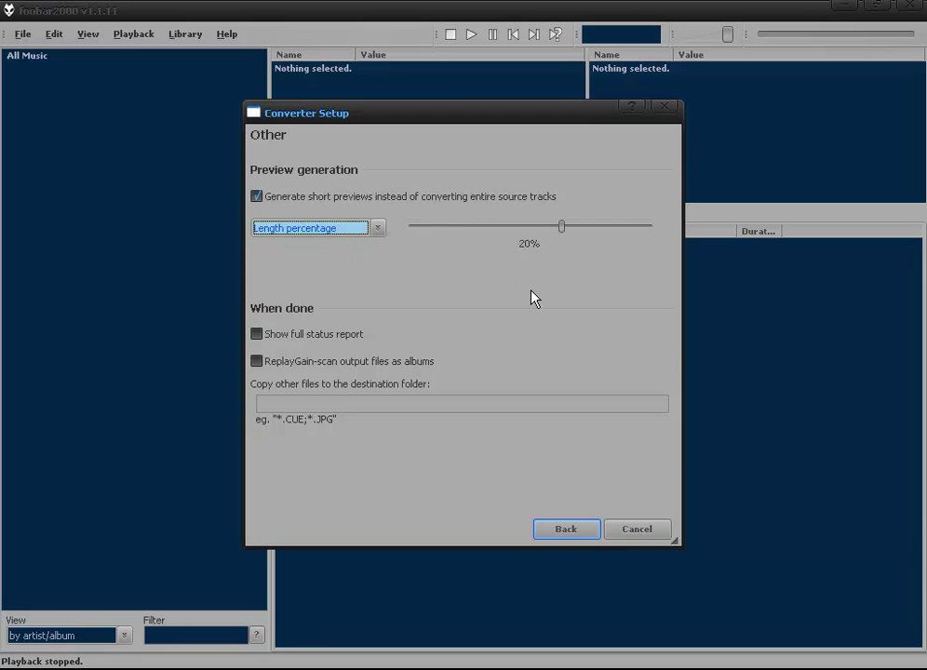
click(257, 196)
click(575, 533)
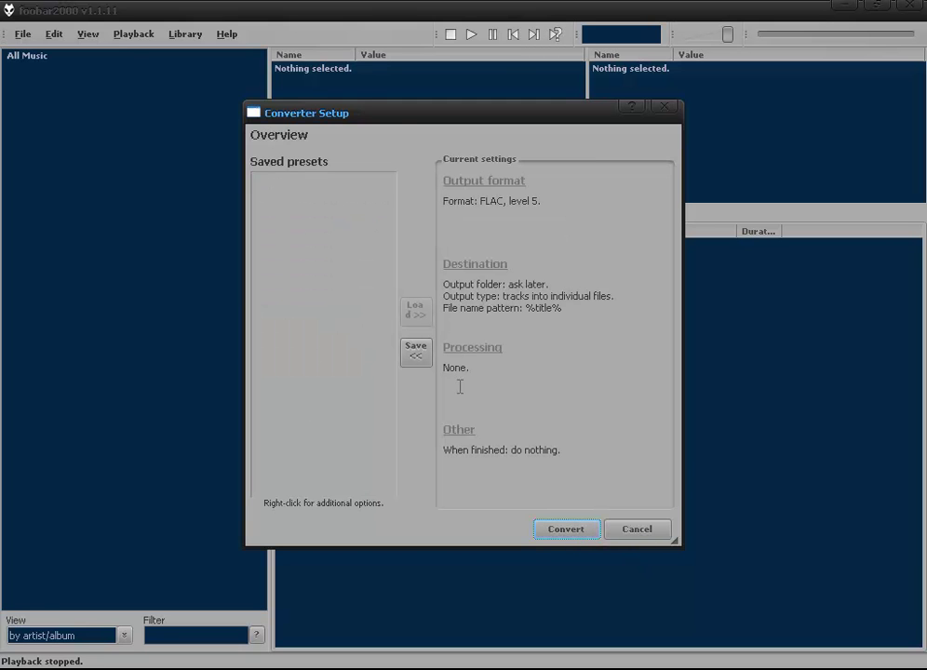
Save the current converter settings as a new preset under the default name, without overwriting it.
click(419, 356)
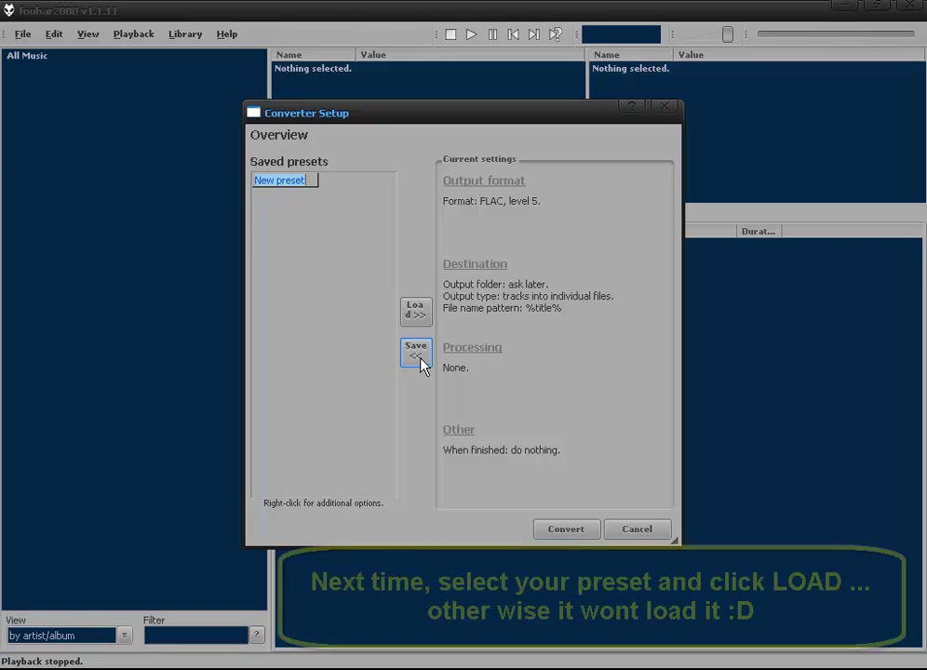
click(421, 363)
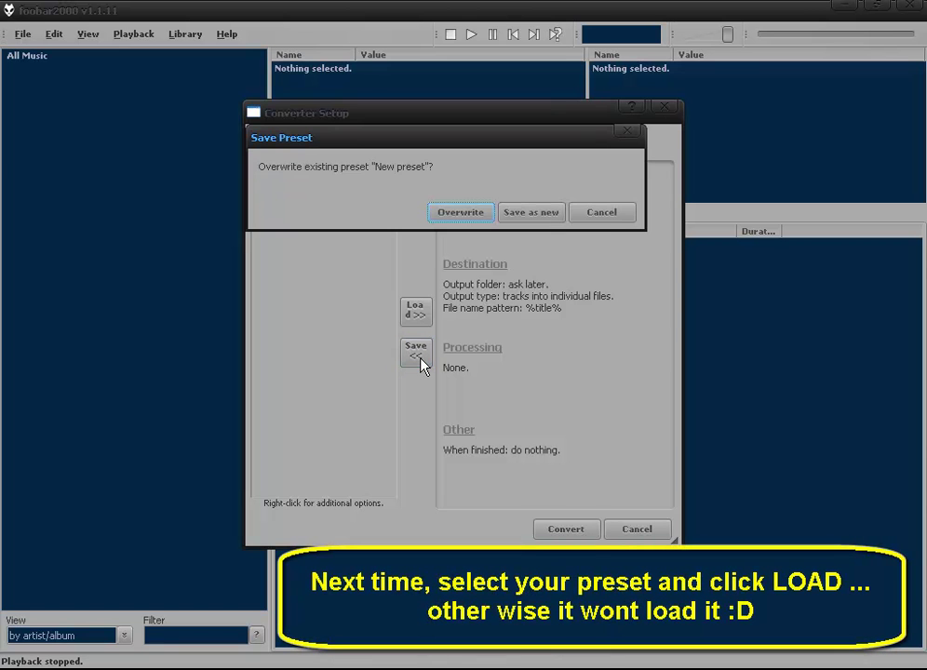
click(615, 212)
Change the converter's output format to MP3 (LAME), 320kbps CBR, and return to the overview.
click(447, 182)
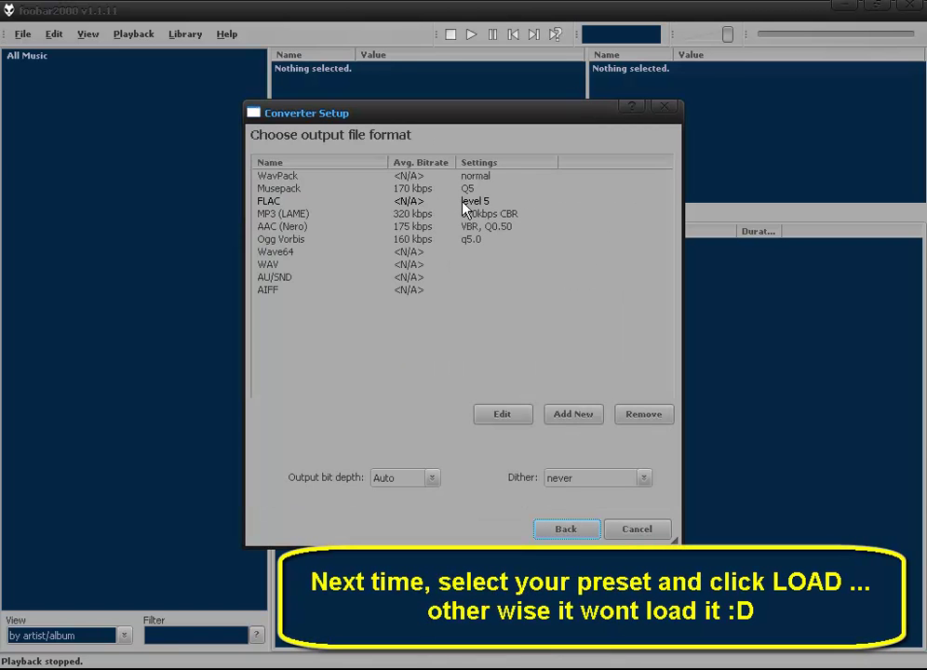
click(271, 214)
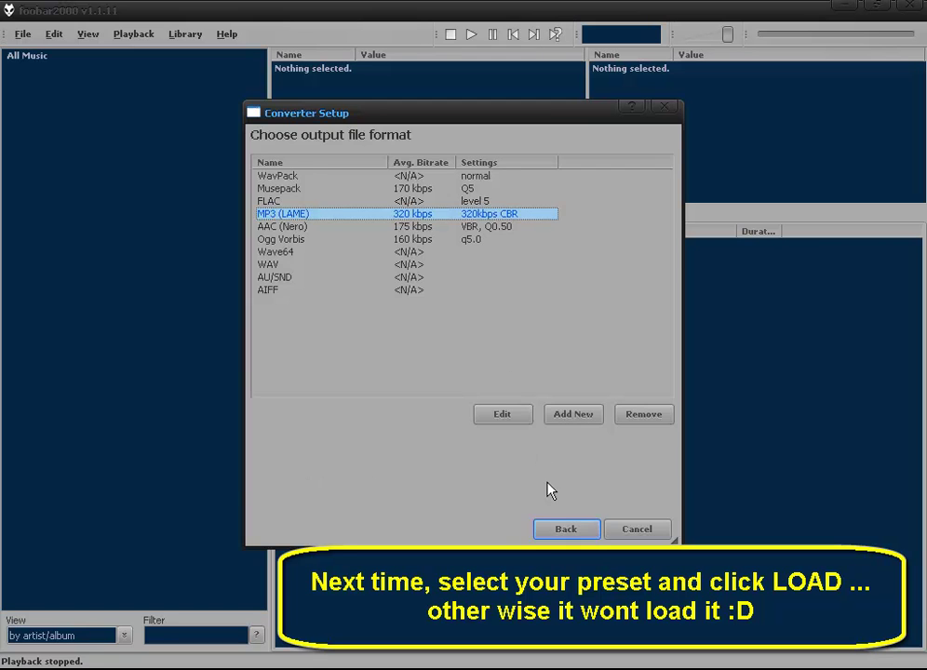
click(563, 529)
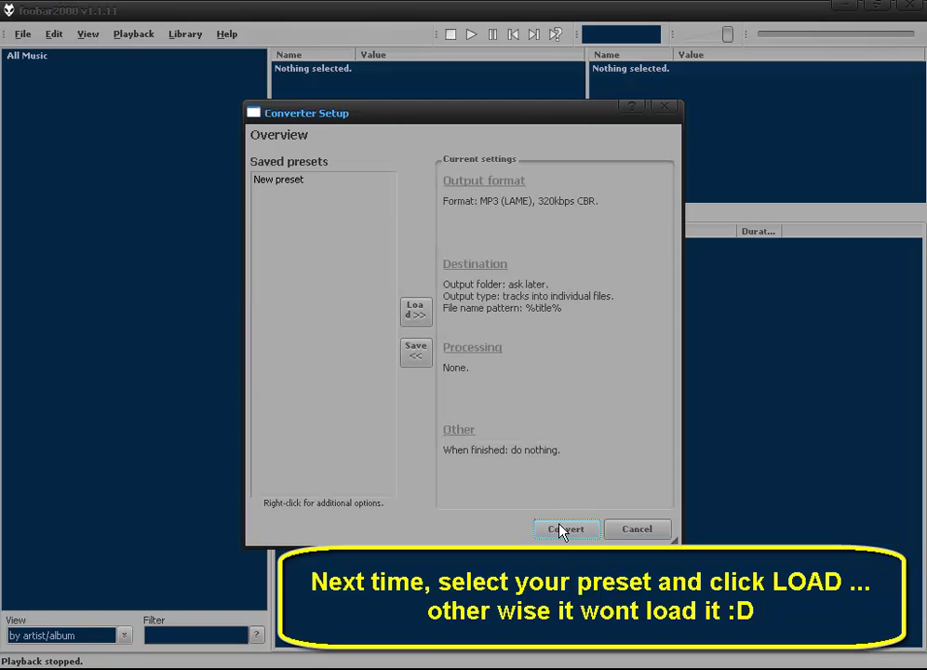
Start the conversion with the MUSIC RIP folder on the desktop as the destination.
click(269, 181)
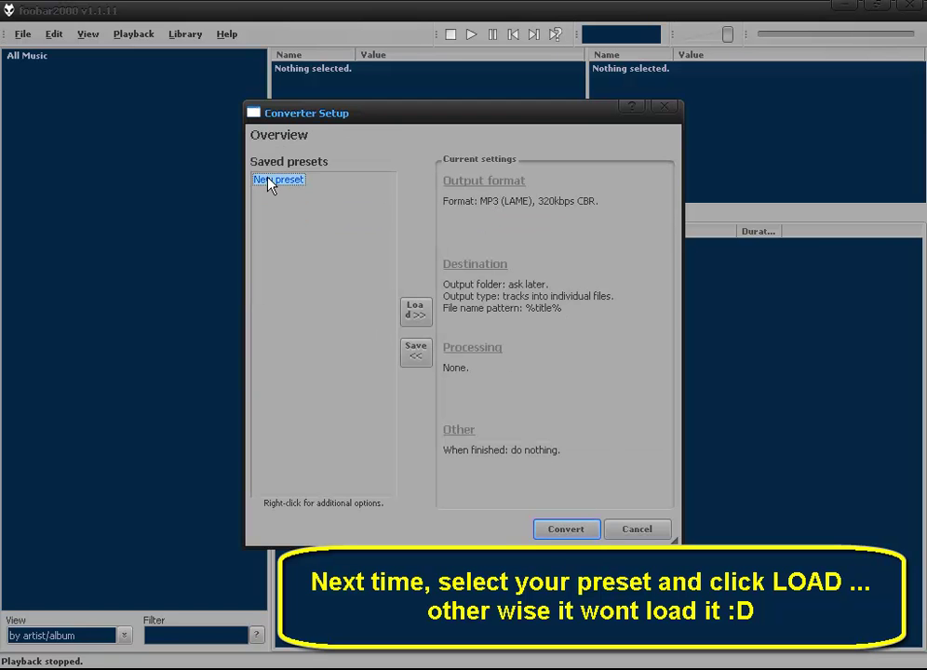
click(567, 530)
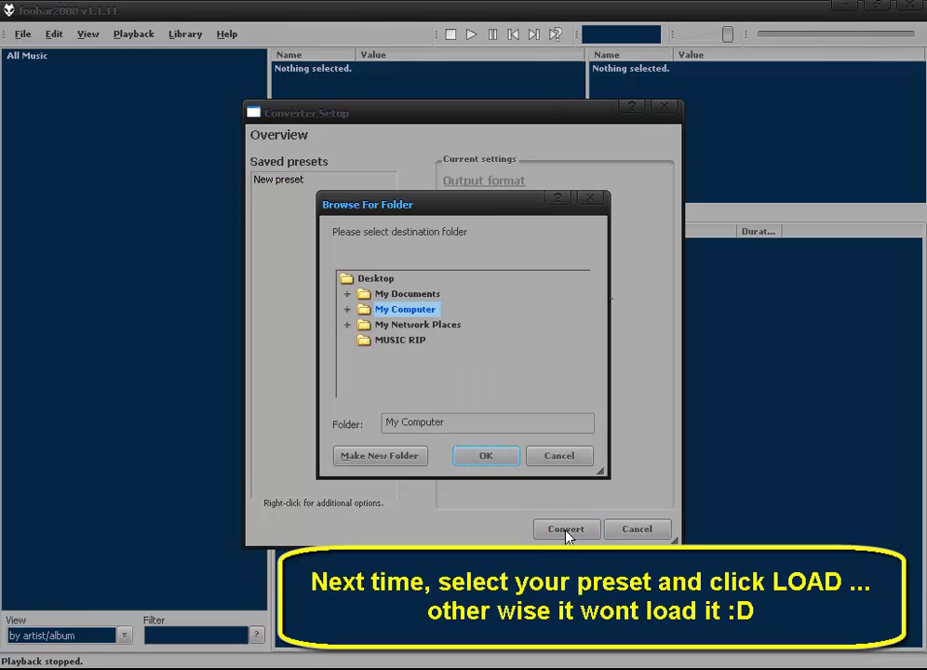
drag(482, 207, 255, 199)
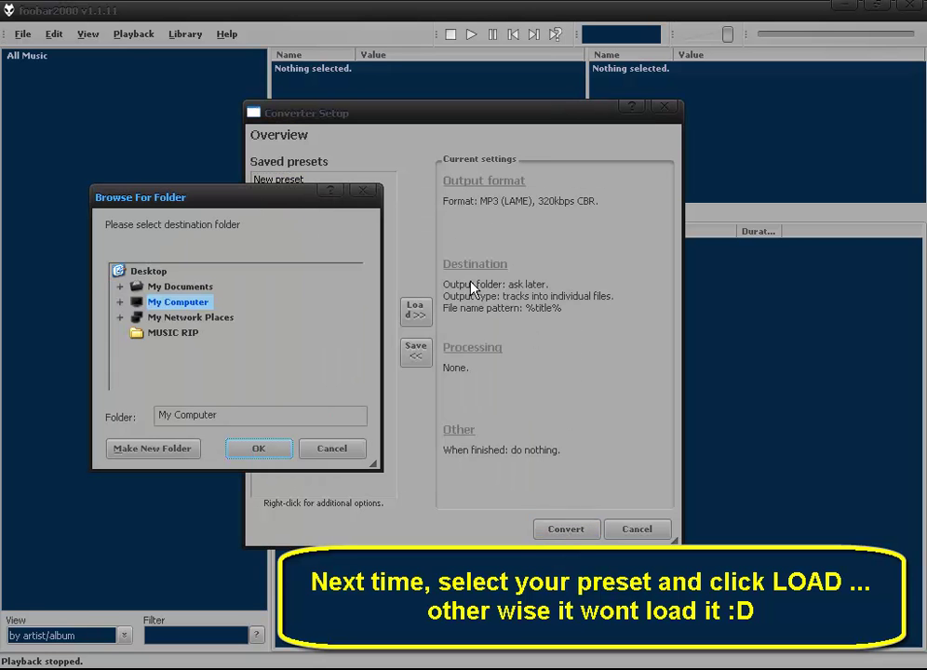
click(172, 333)
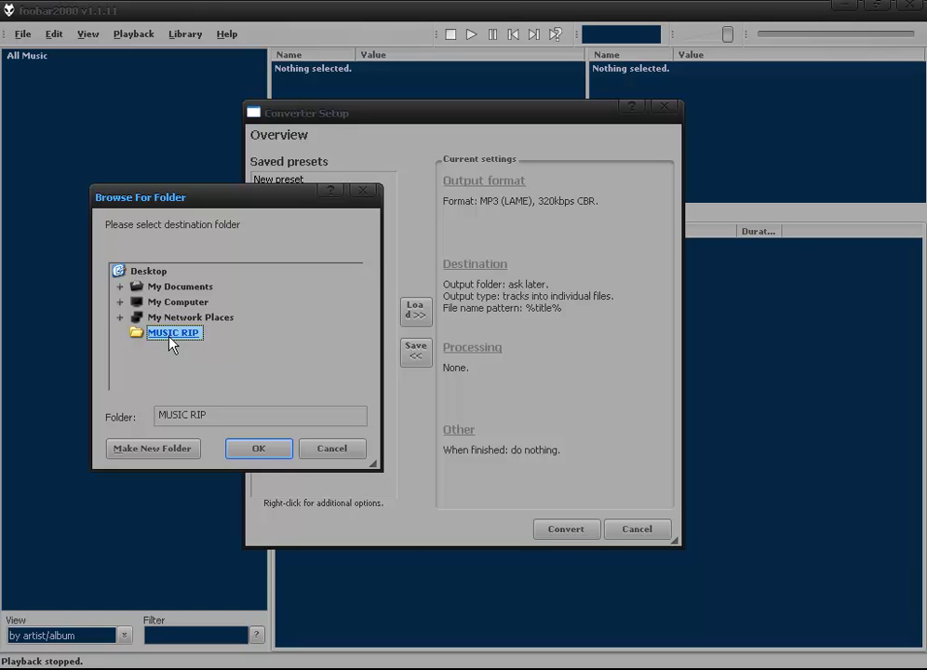
click(260, 449)
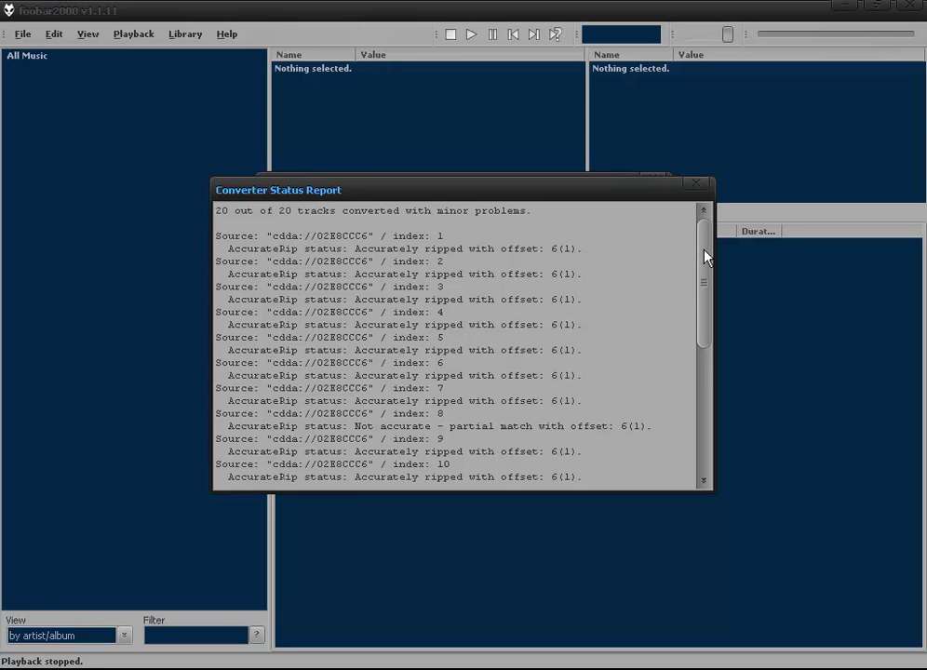
Read through the converter status report, close it and look over the list of converted tracks.
drag(704, 257, 707, 367)
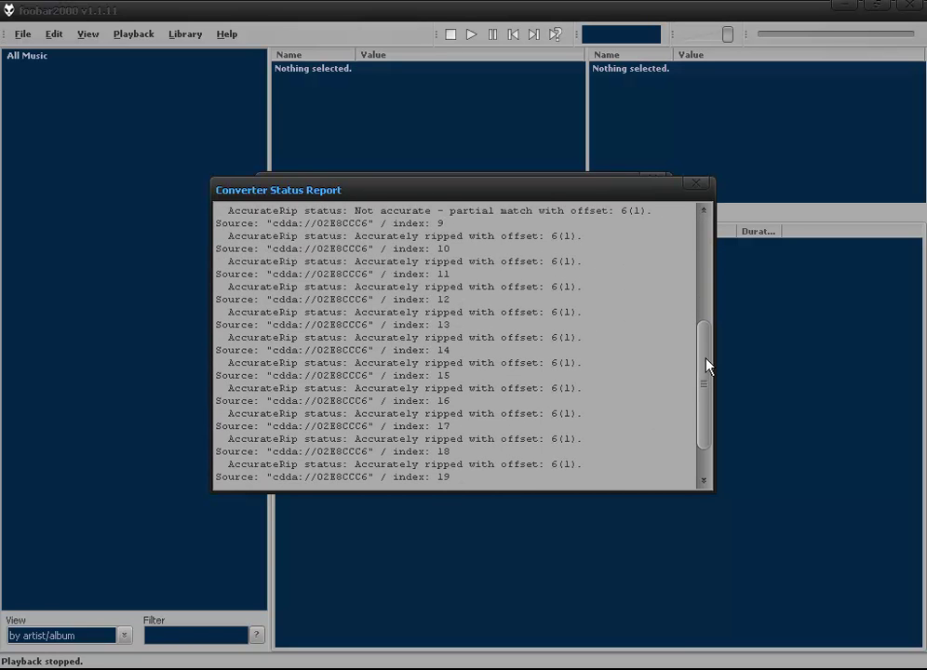
click(694, 185)
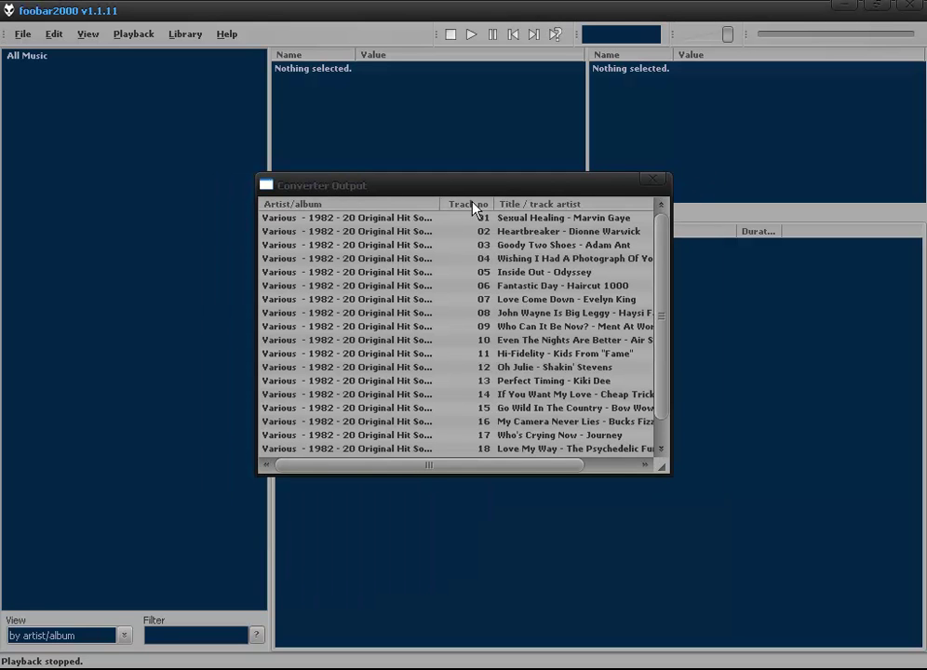
drag(657, 248, 658, 290)
drag(657, 346, 663, 257)
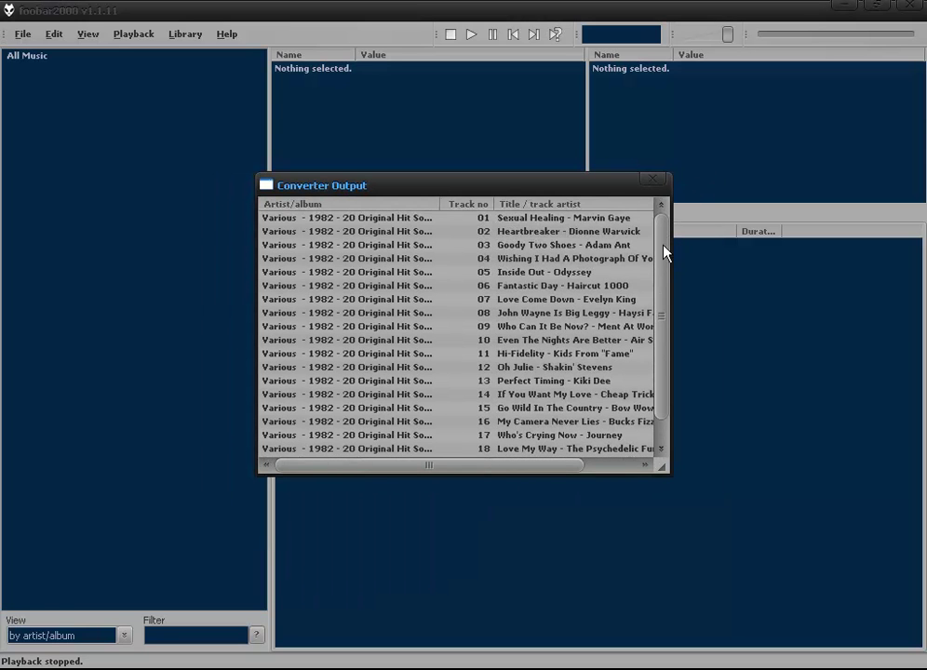
drag(426, 462, 406, 449)
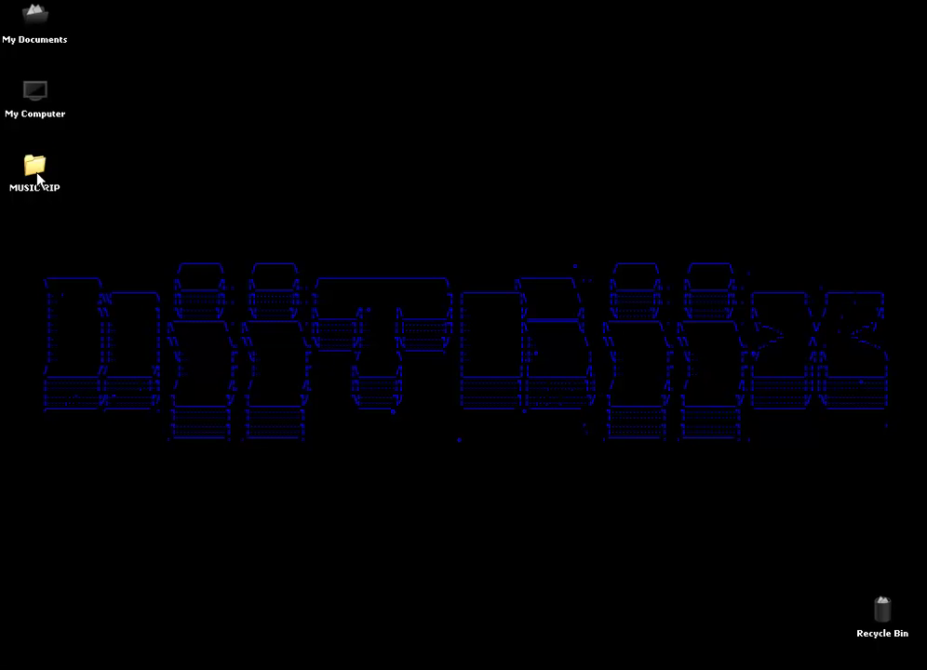
Open the MUSIC RIP folder on the desktop and play all its MP3 files in foobar2000.
double_click(37, 176)
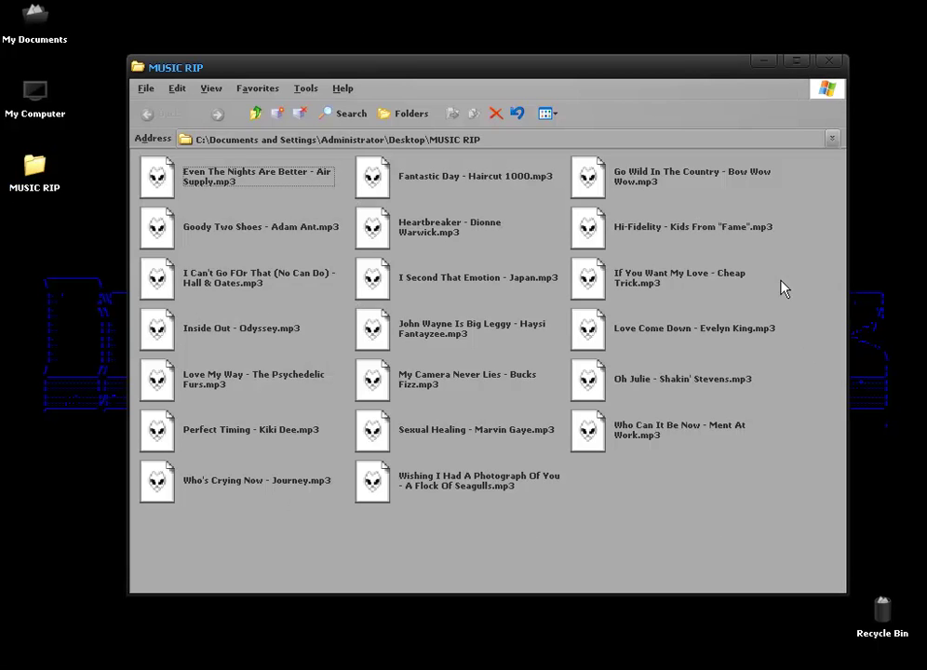
drag(767, 553, 145, 154)
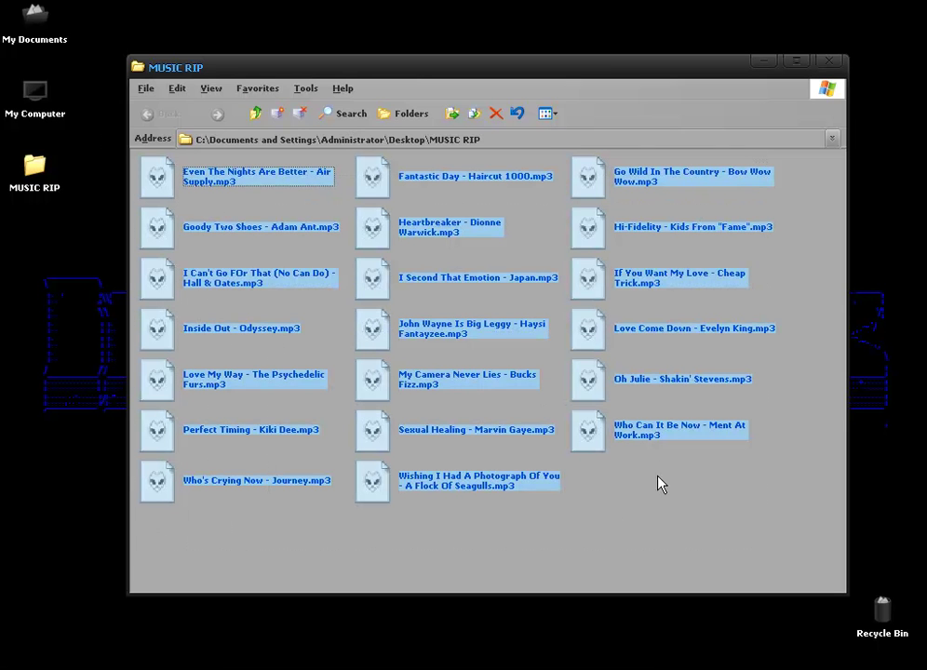
right_click(154, 173)
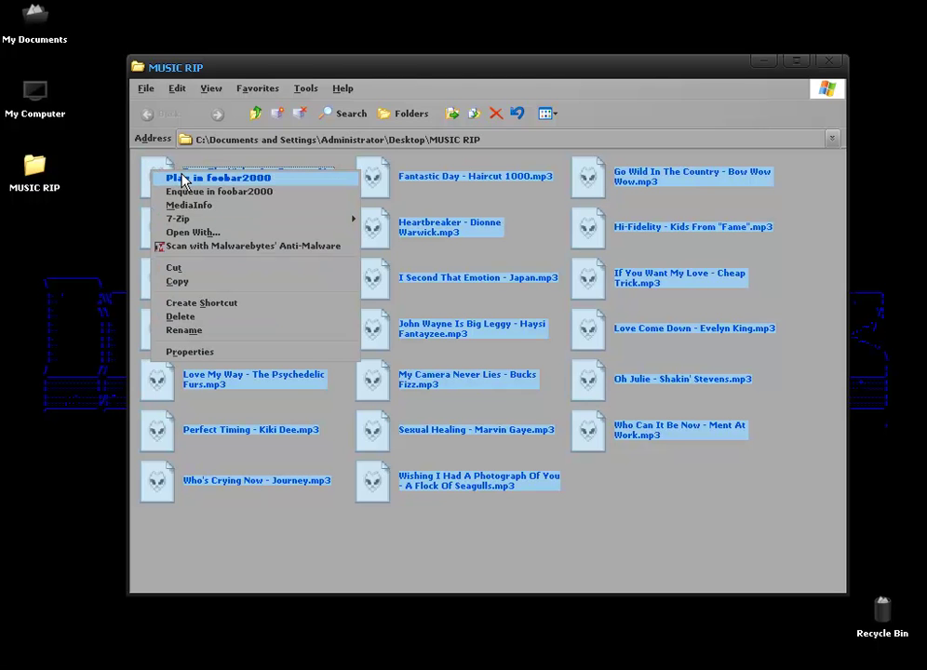
click(183, 179)
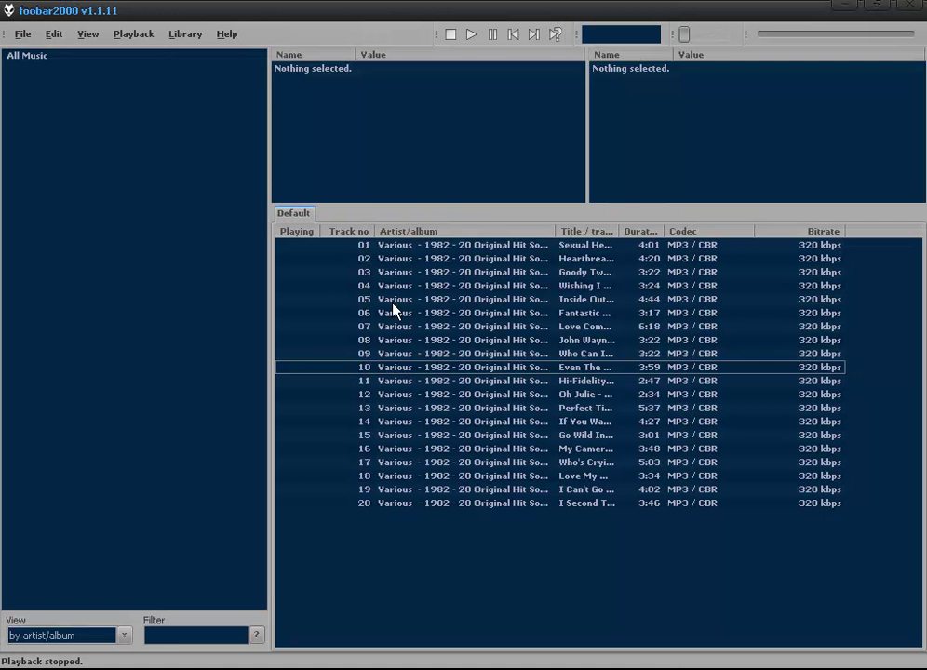
Sort the playlist by track number in ascending order and stop playback.
click(359, 233)
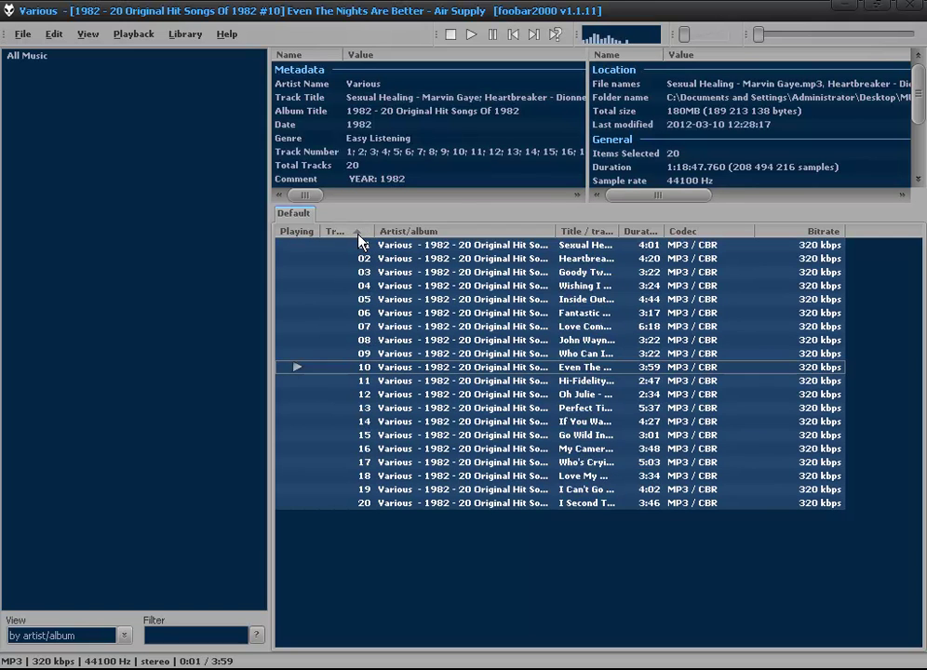
click(359, 232)
click(359, 233)
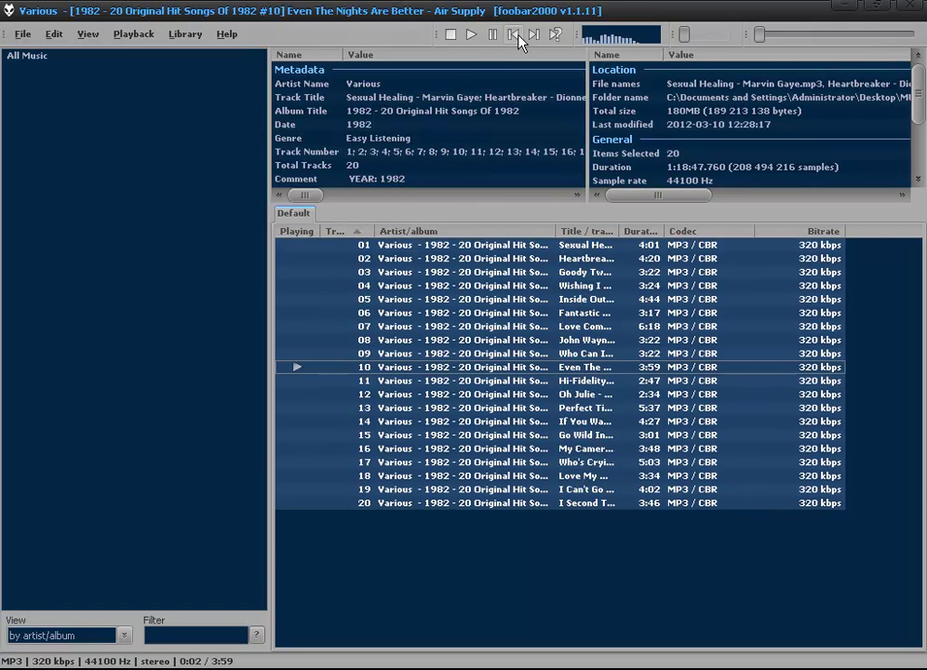
click(454, 34)
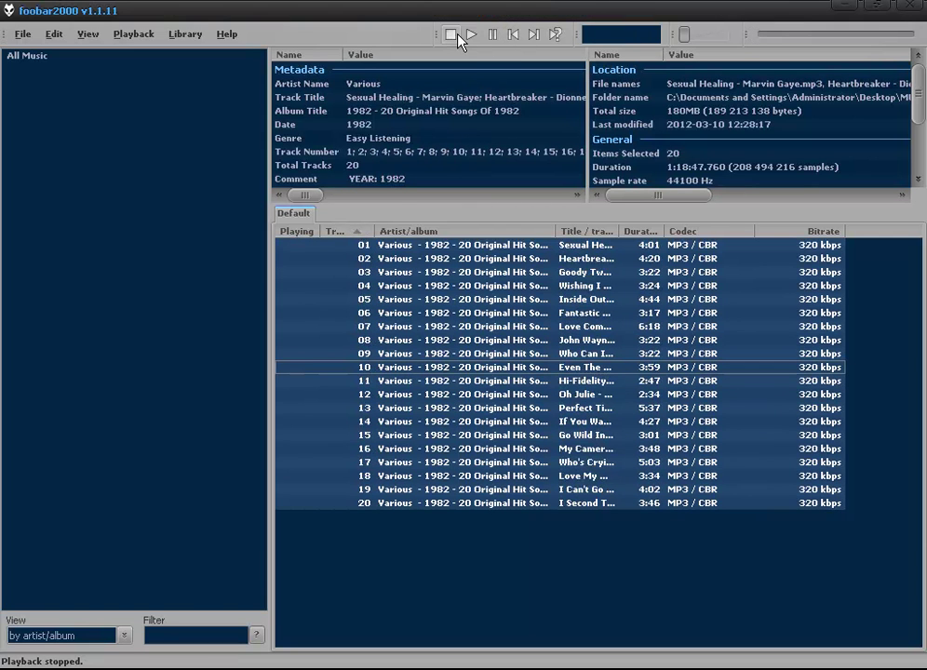
Widen the Title / track artist column and inspect the metadata of the first three tracks and of the whole playlist.
click(572, 245)
drag(617, 231, 692, 231)
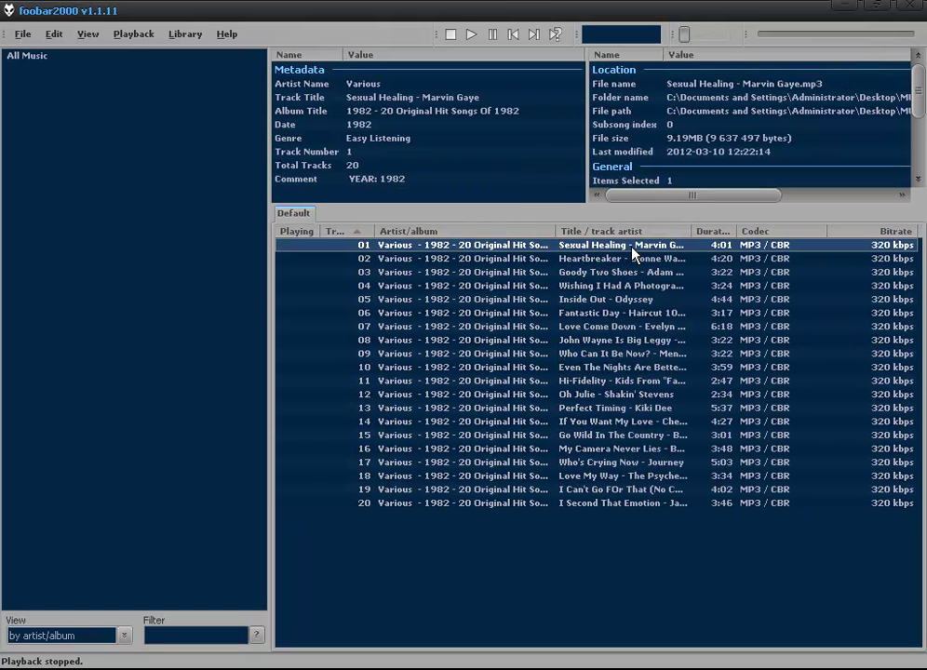
click(625, 258)
click(624, 271)
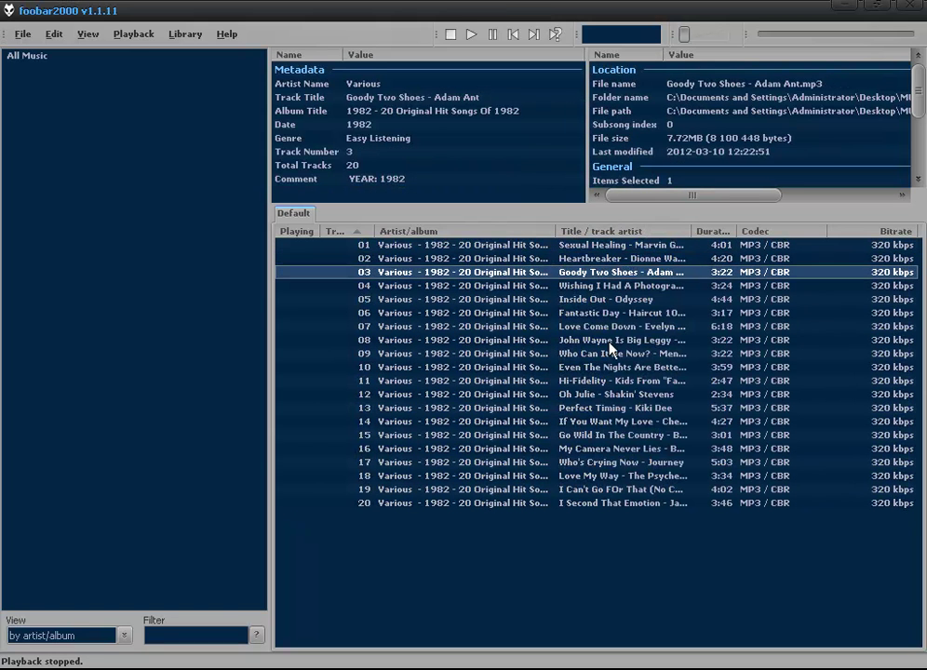
drag(499, 578, 76, 210)
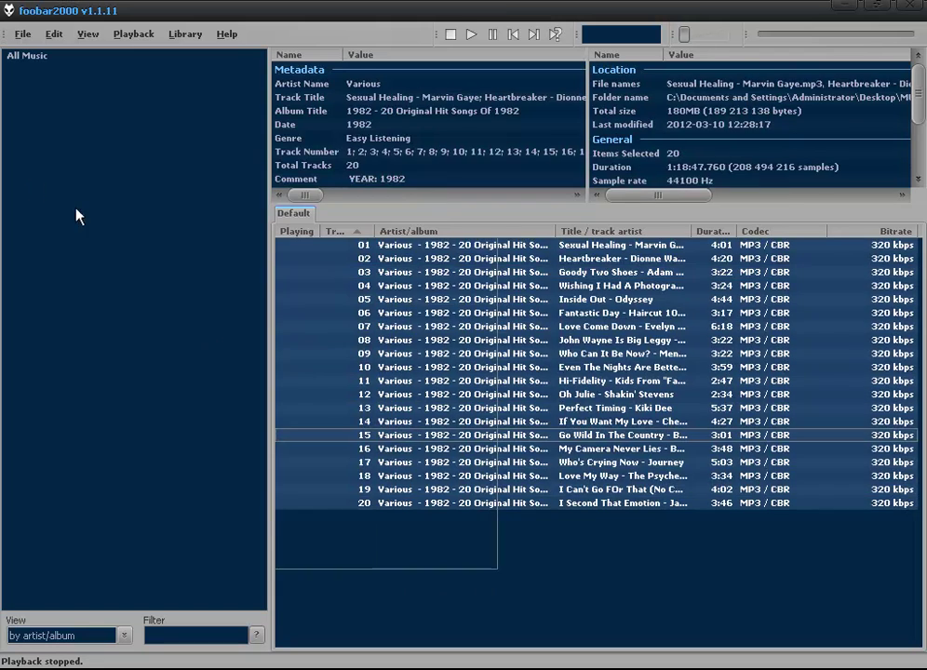
click(589, 597)
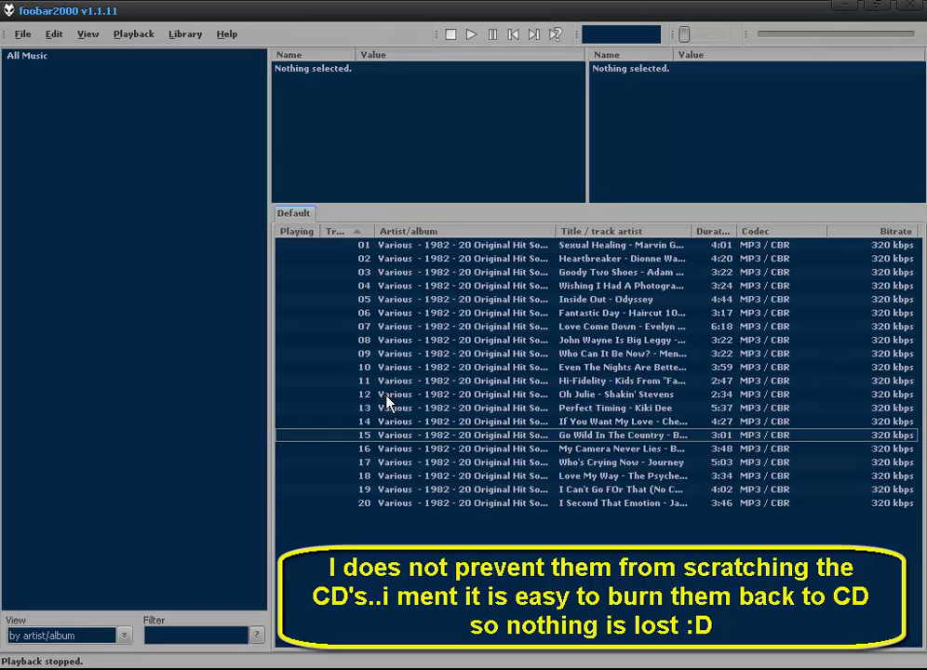
Close the player and the MUSIC RIP folder window, and move the MUSIC RIP folder to the middle of the desktop.
click(917, 12)
click(831, 61)
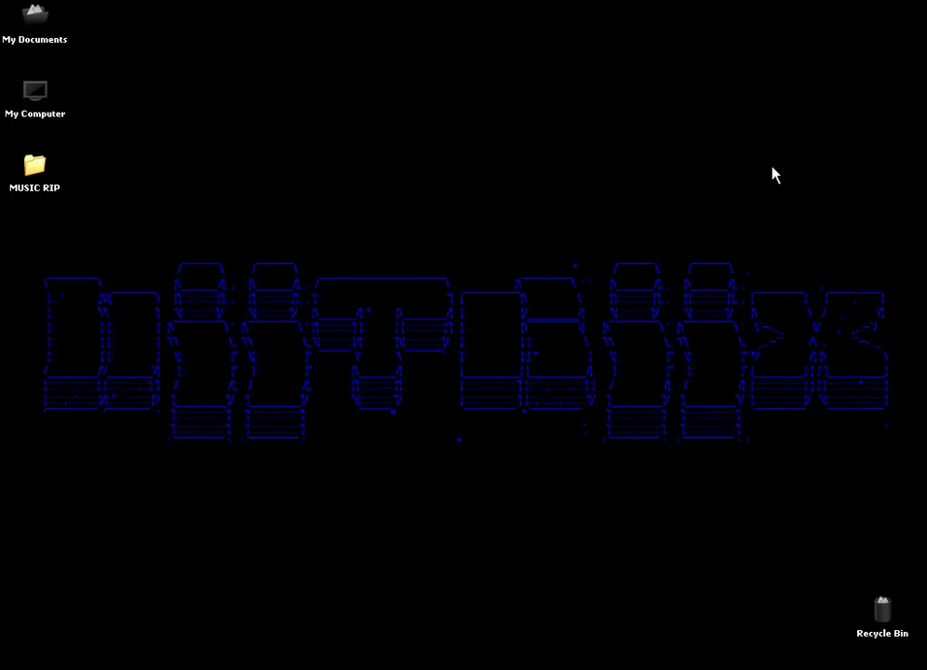
drag(37, 185, 461, 184)
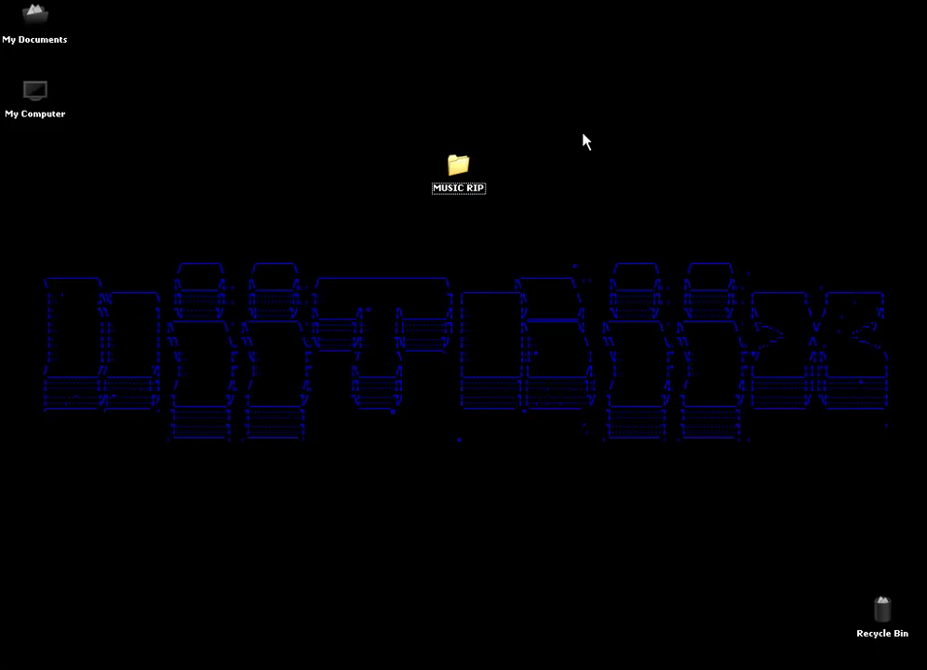